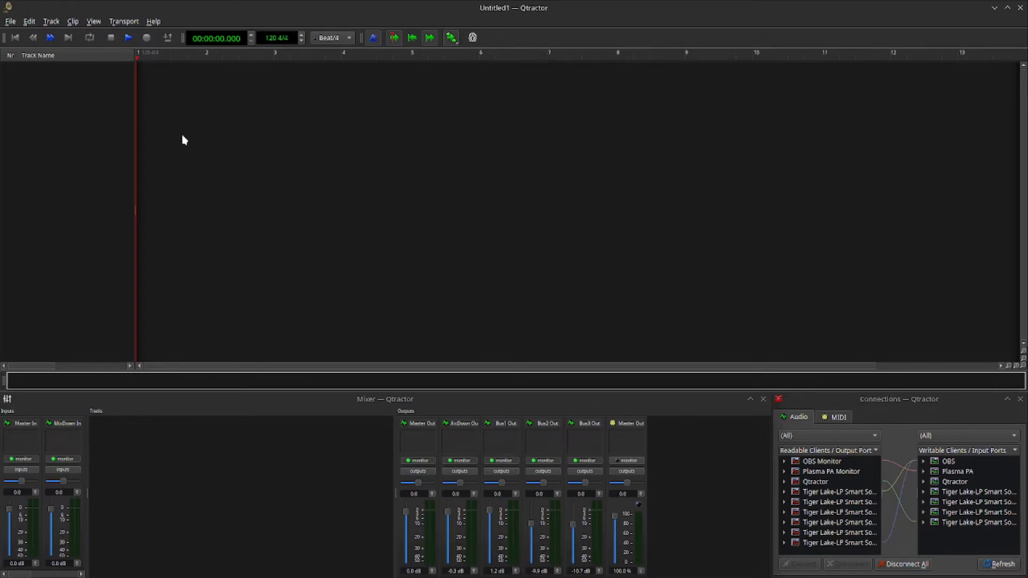
Open the bus manager and move the MixDown audio bus down to the end of the audio bus list.
click(96, 22)
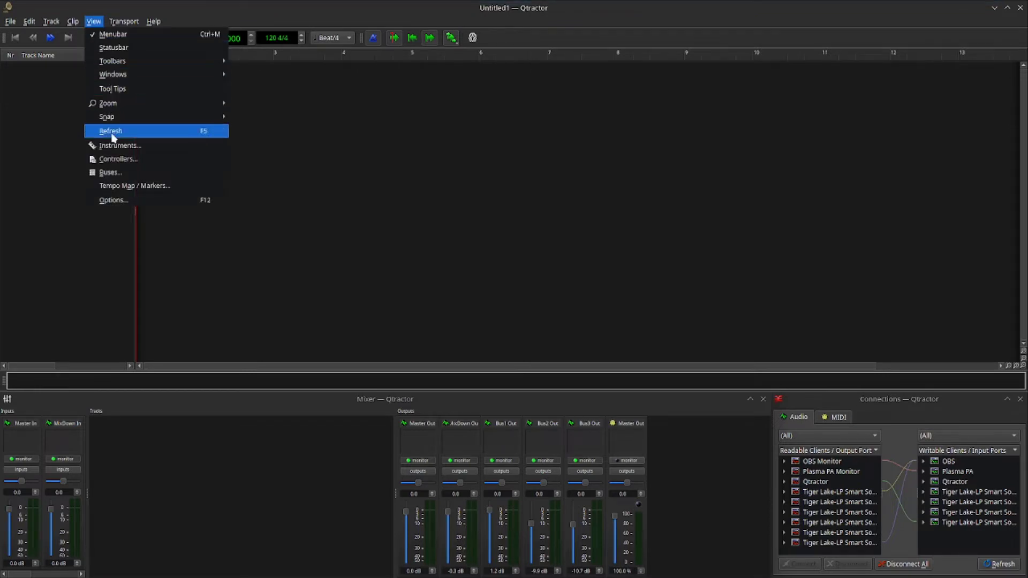
click(113, 172)
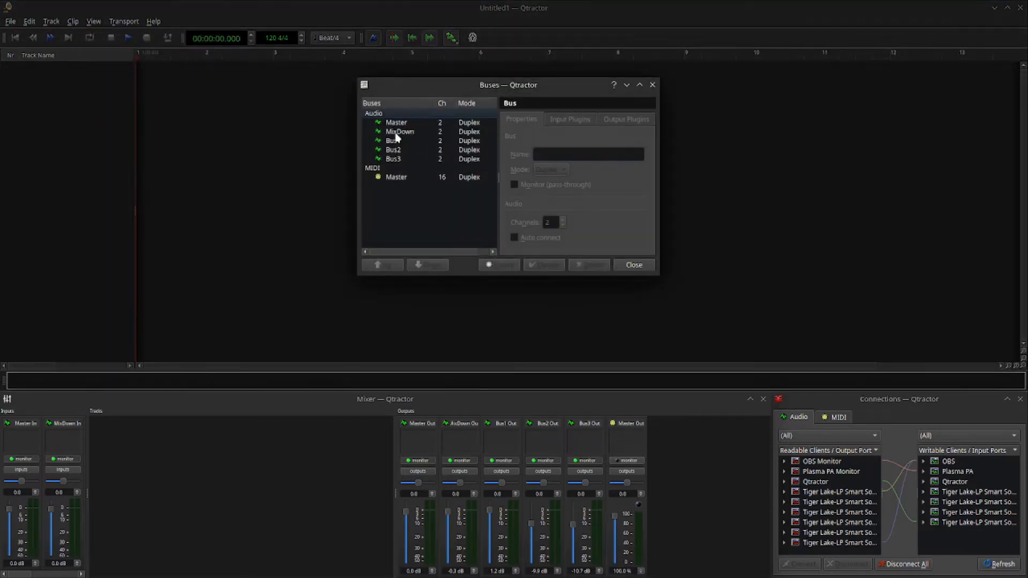
click(401, 132)
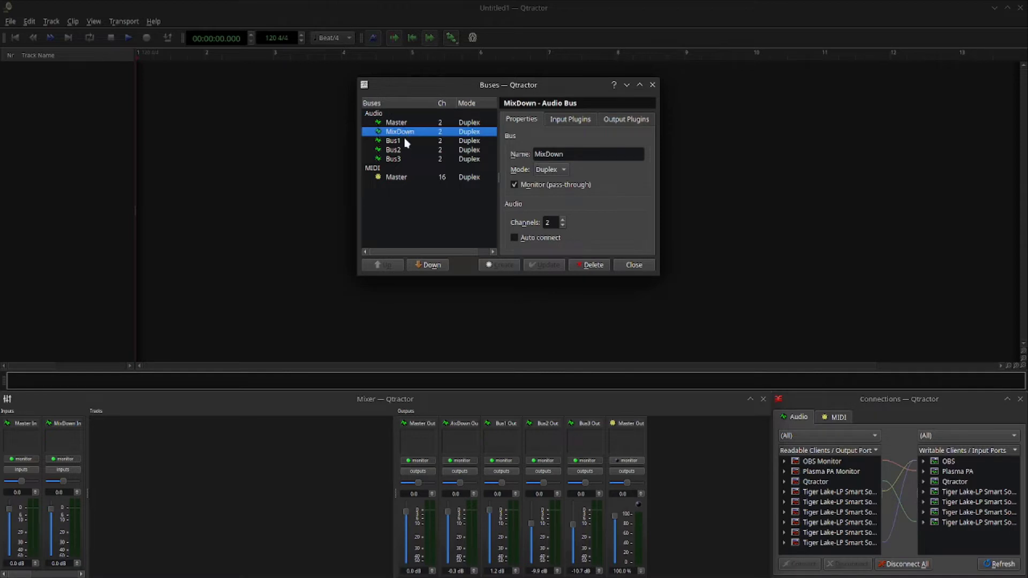
click(427, 265)
click(426, 265)
click(426, 265)
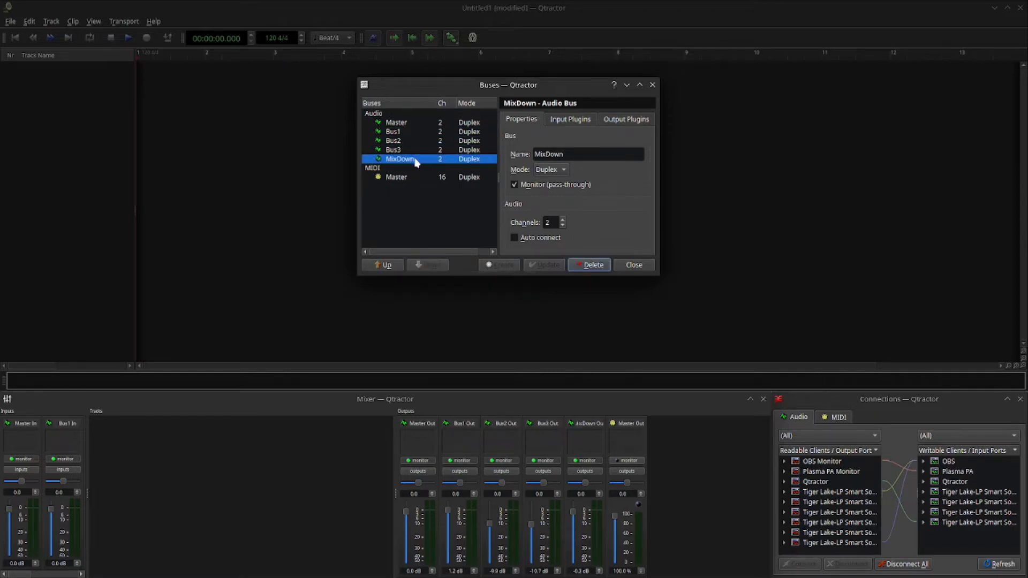
Create a new duplex audio bus named Master(Internal) based on the MixDown bus settings.
double_click(577, 154)
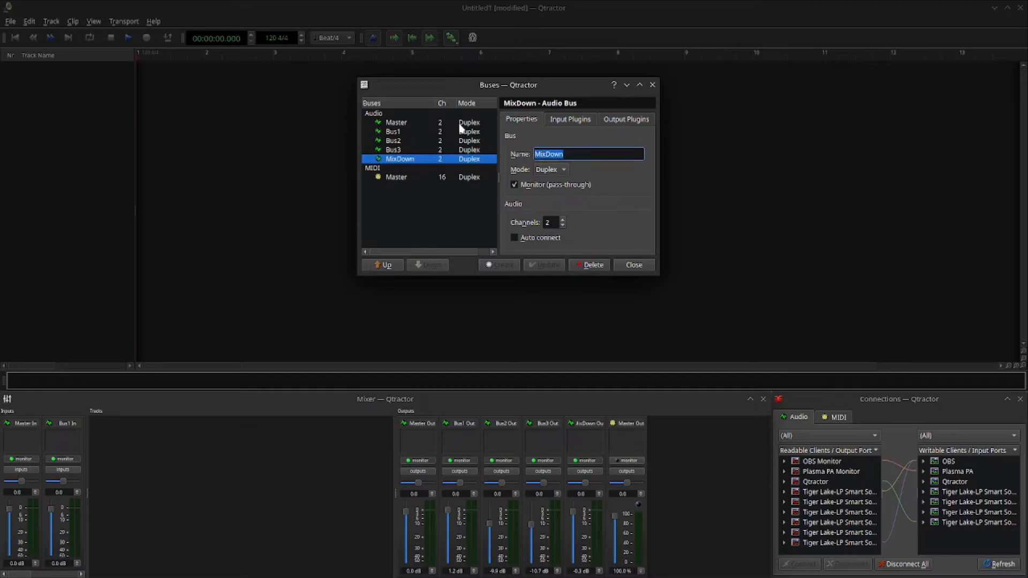
text(Master)
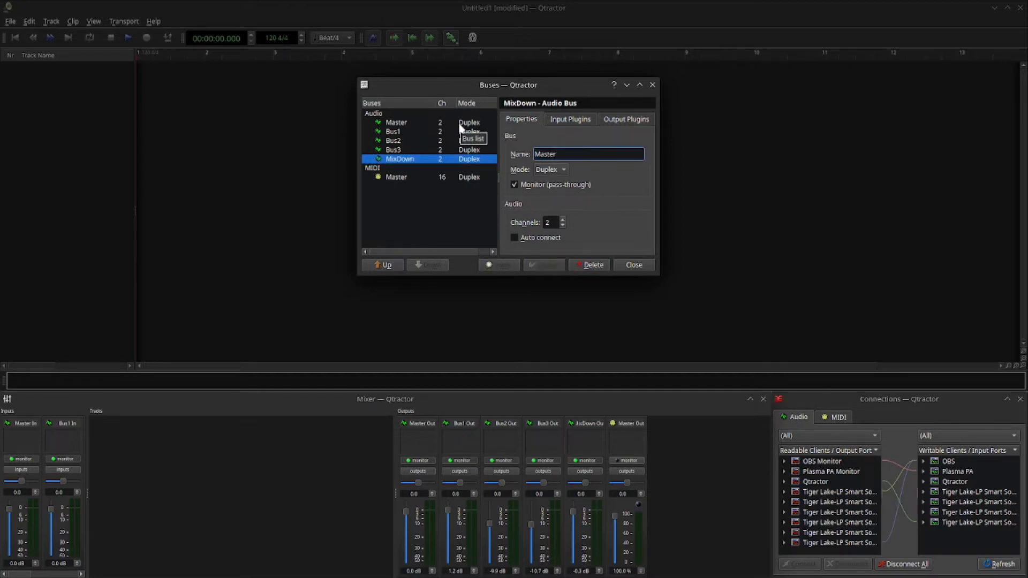
text(nternal))
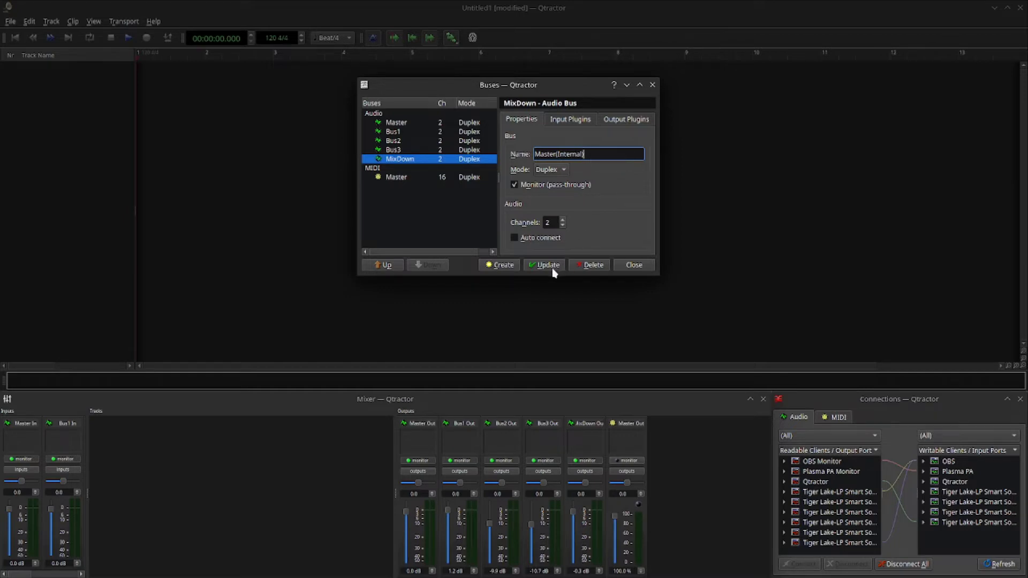
click(517, 264)
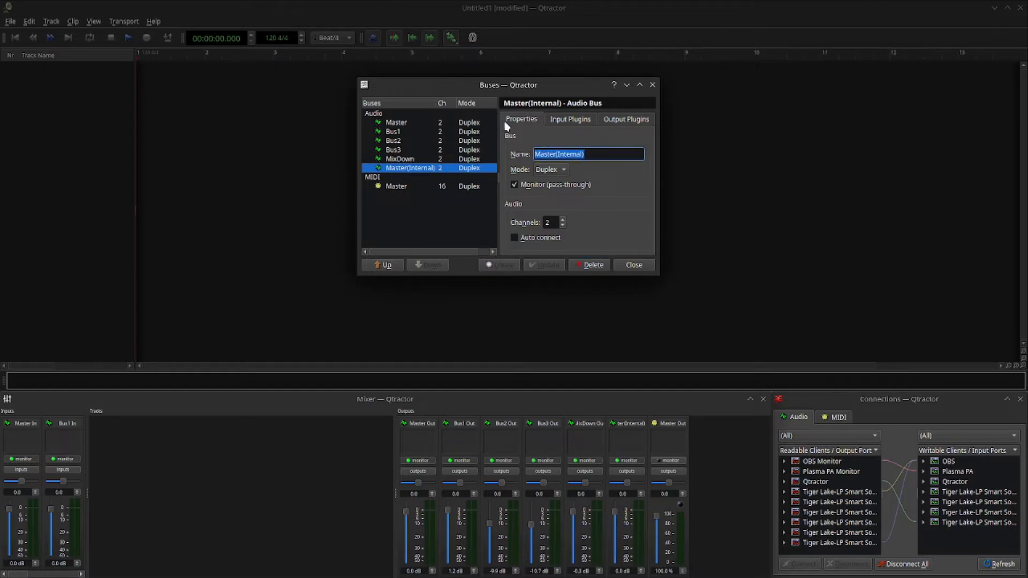
Create two more duplex two-channel audio buses named PASS and DEAD.
text(PASS)
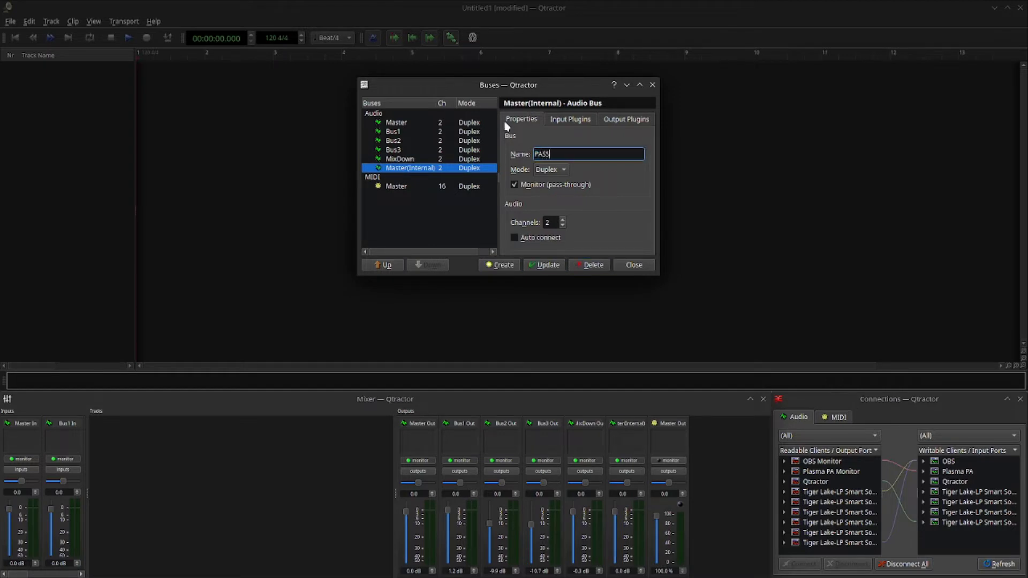
click(501, 265)
drag(570, 158, 517, 141)
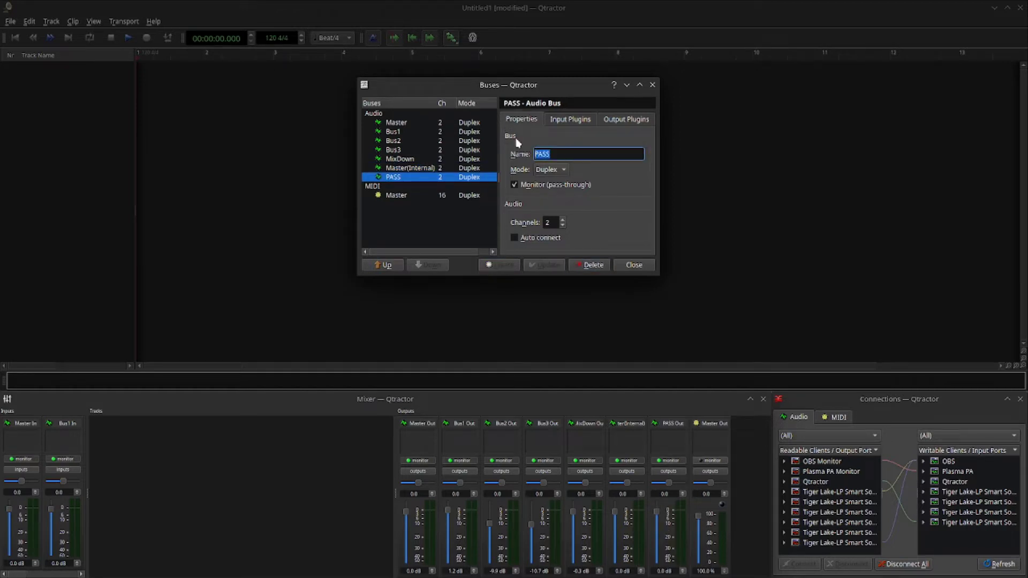
text(DEAD)
click(503, 265)
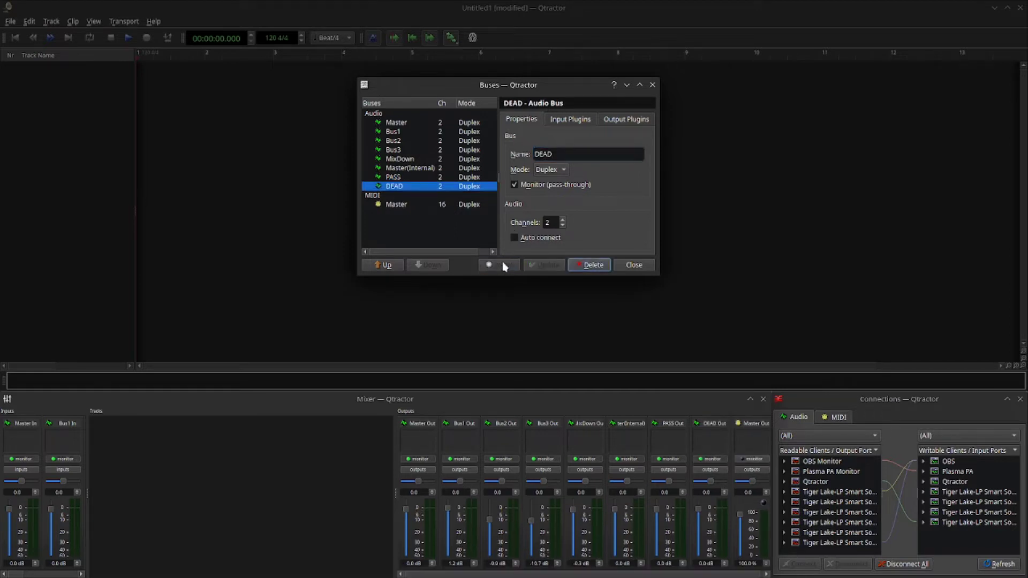
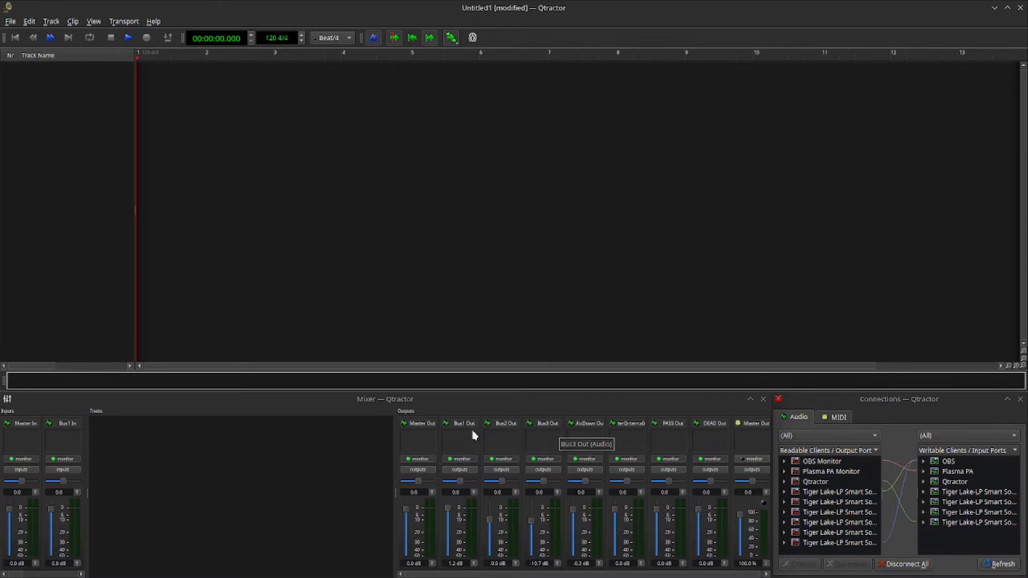
Add an audio insert to the MixDown output, activate it and set its direct access to Send Gain.
right_click(594, 436)
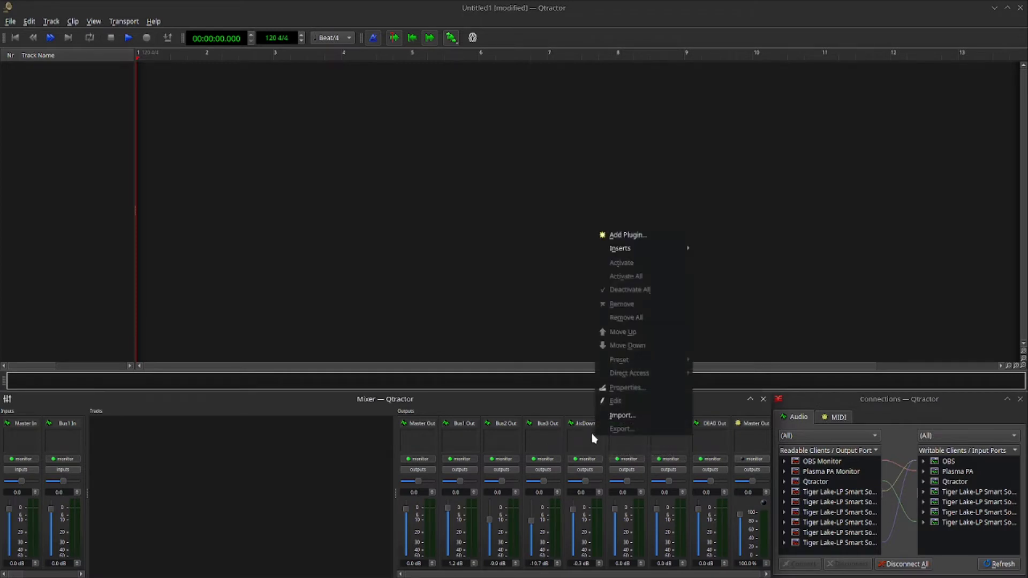
mouse_move(620, 249)
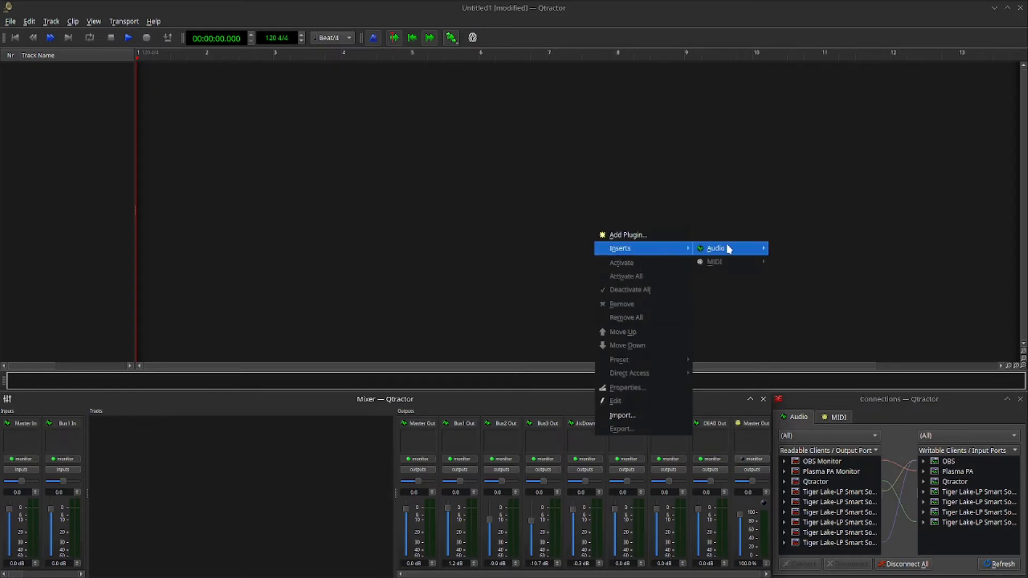
mouse_move(745, 248)
click(789, 248)
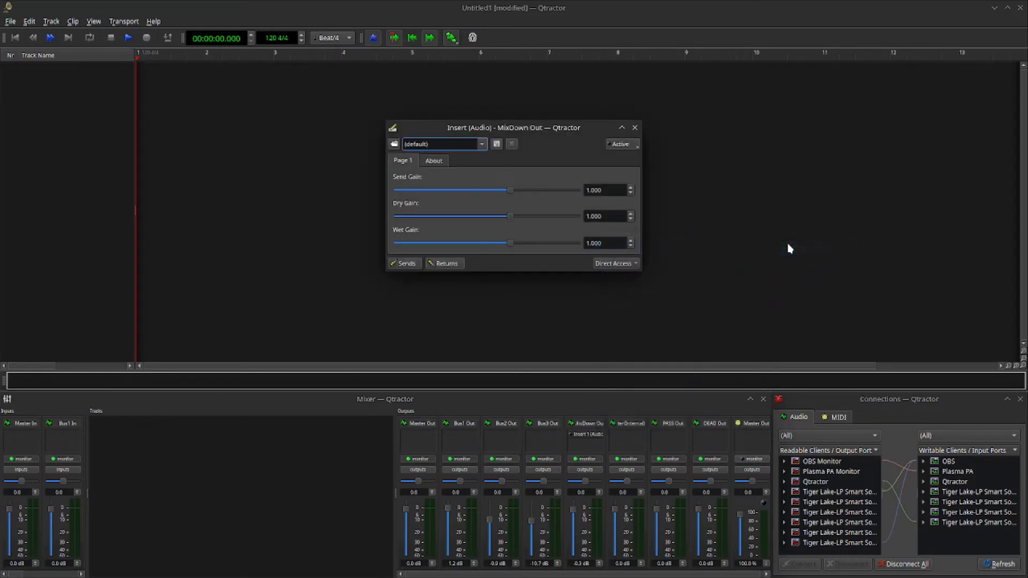
click(612, 144)
click(624, 266)
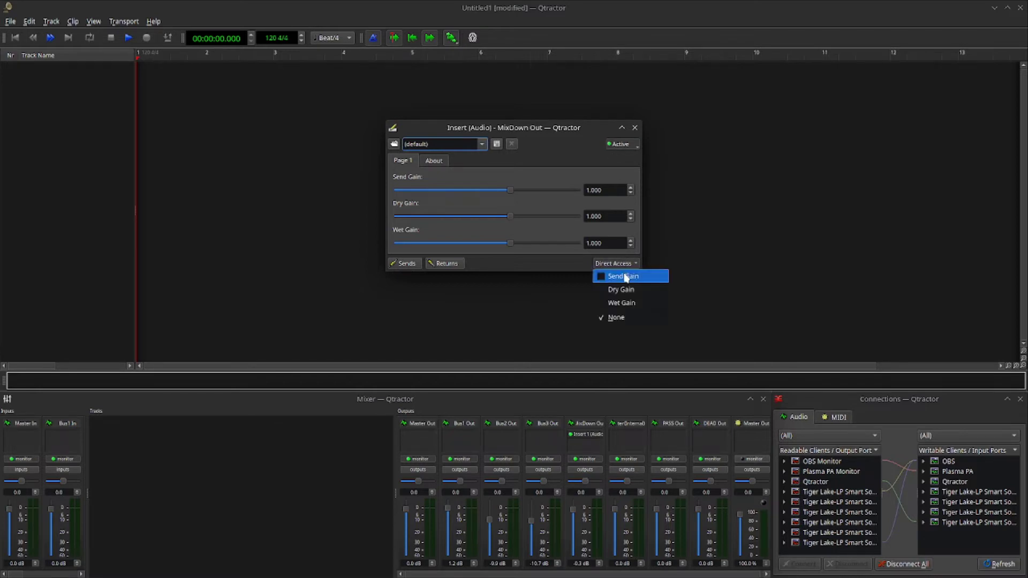
click(604, 277)
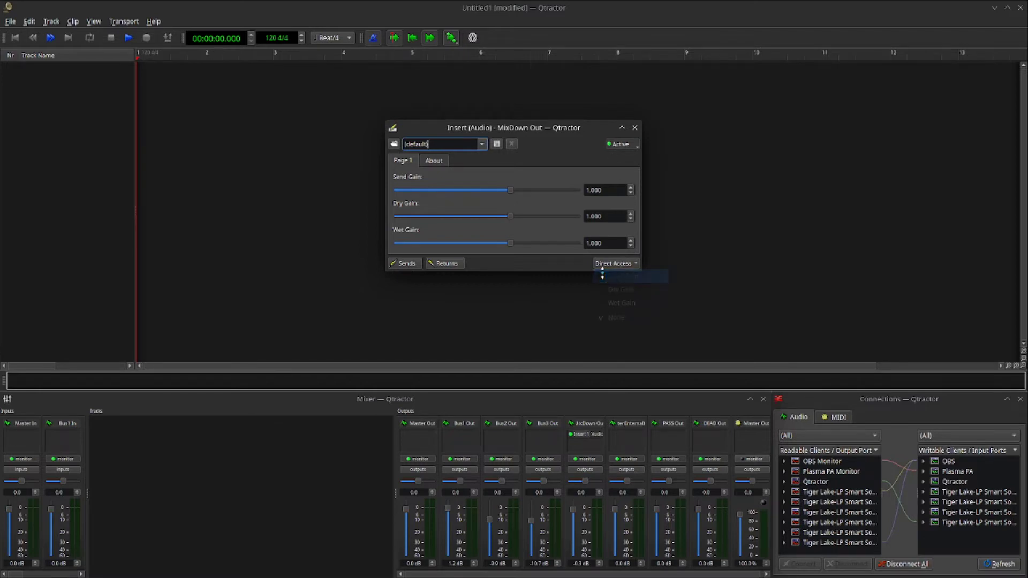
click(635, 128)
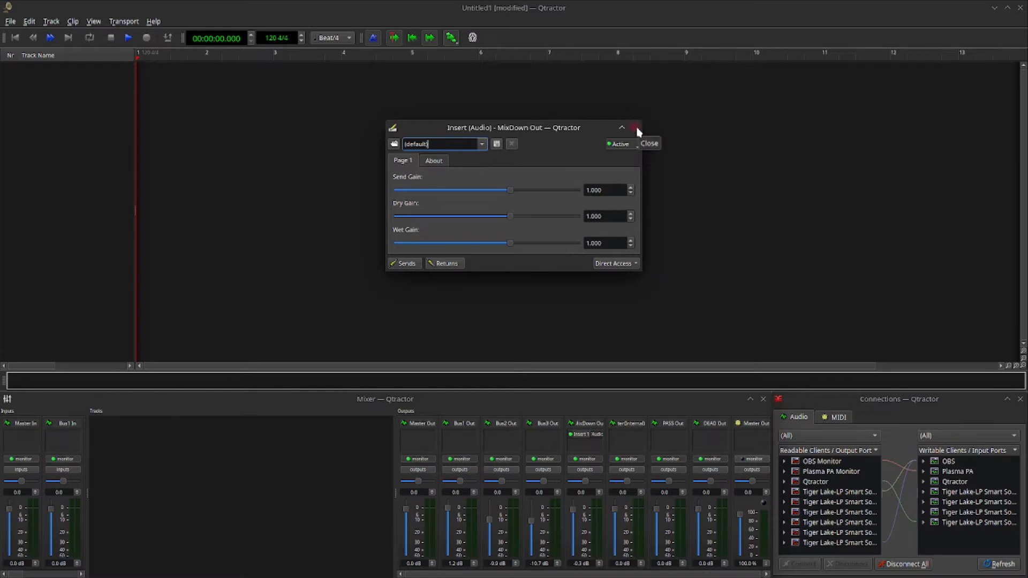
Add a second audio insert to the MixDown output, activated and with Send Gain as direct access.
right_click(583, 445)
mouse_move(622, 257)
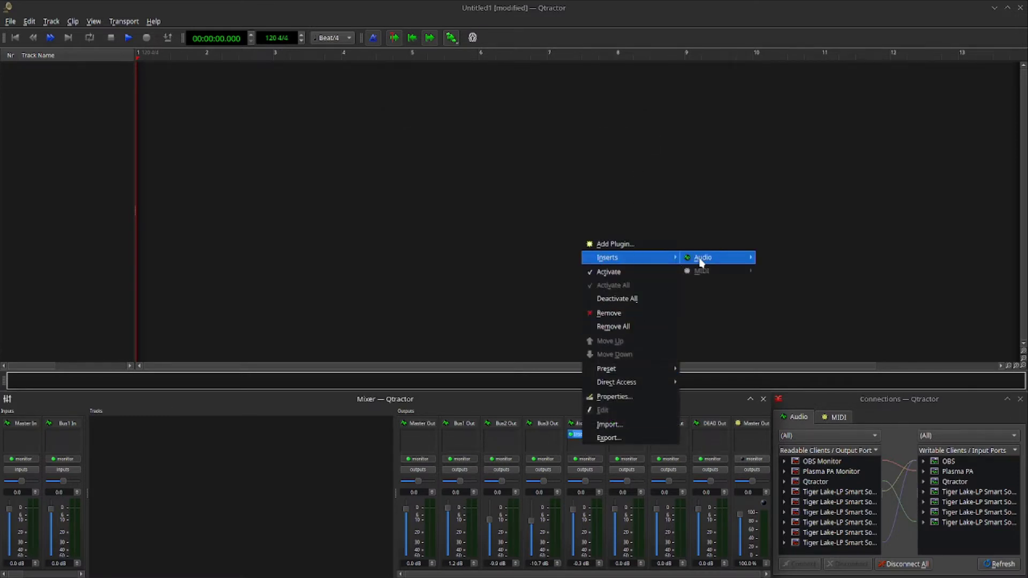
mouse_move(700, 260)
click(791, 258)
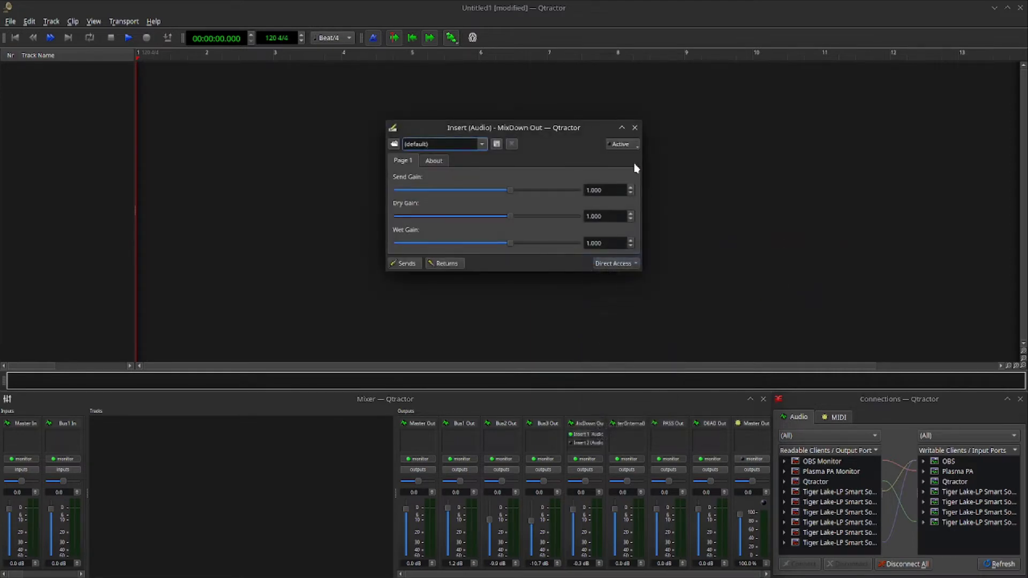
click(621, 145)
click(616, 264)
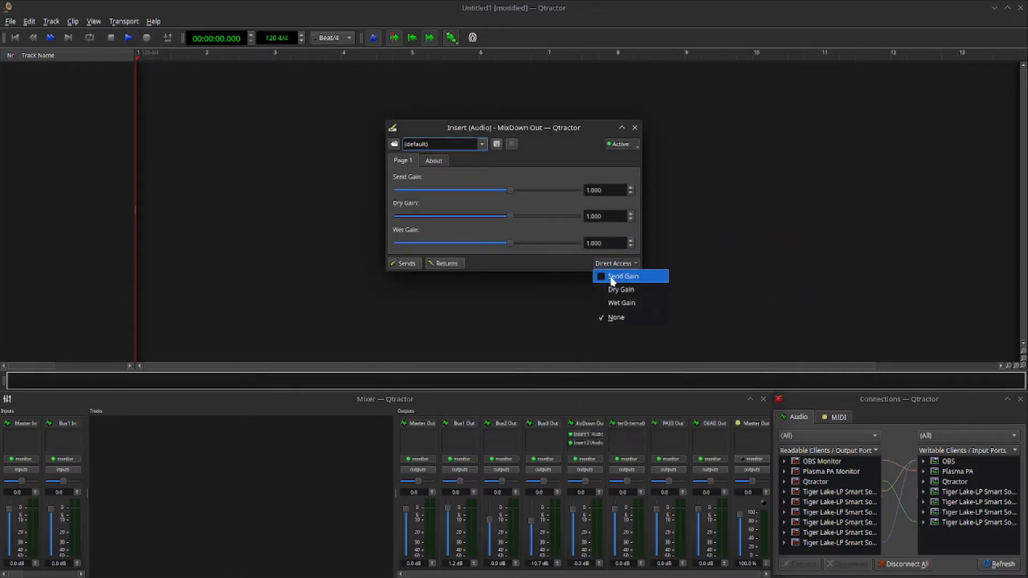
click(613, 280)
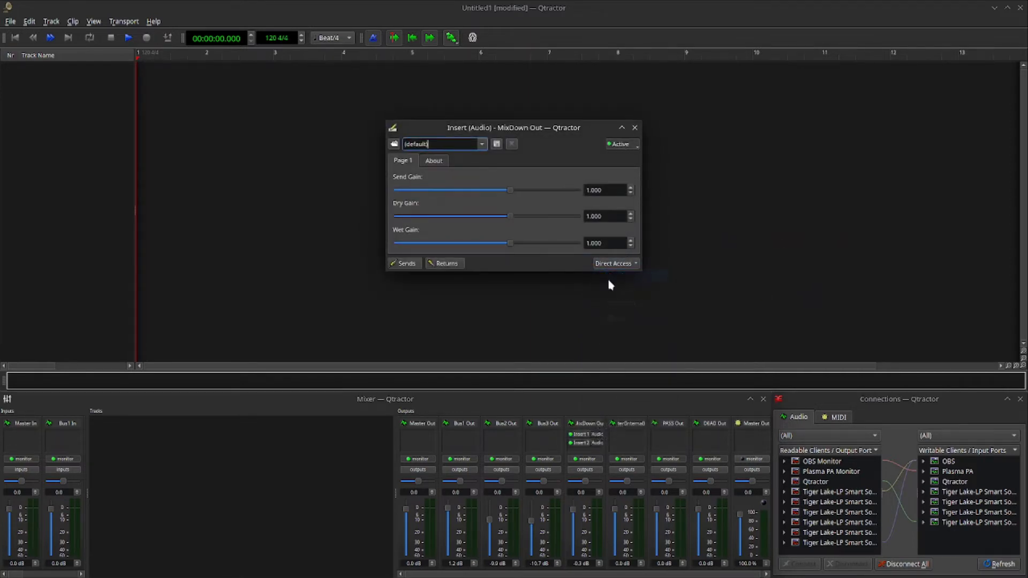
click(635, 128)
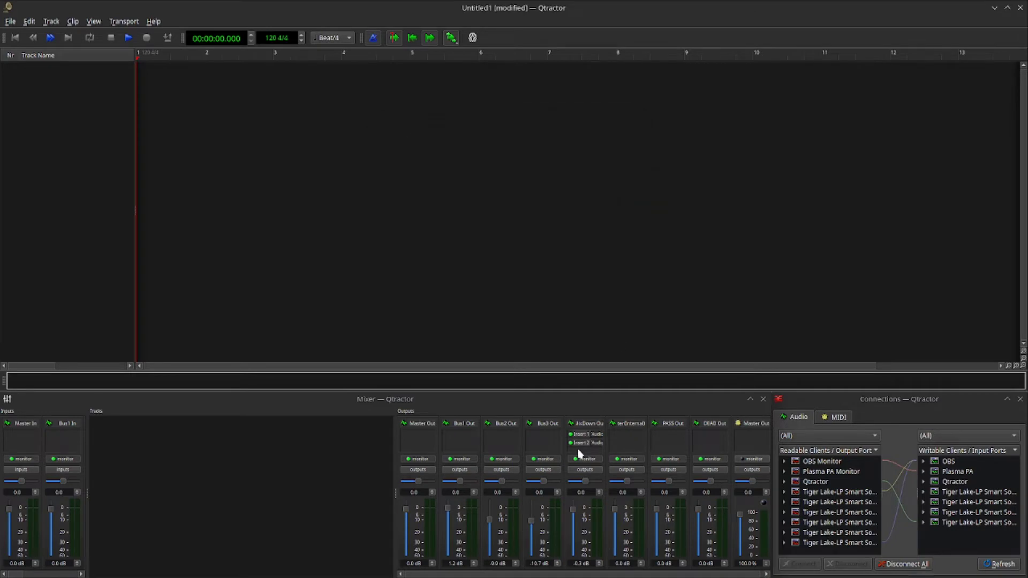
Add a third audio insert to the MixDown output, activated and with Send Gain as direct access.
right_click(579, 450)
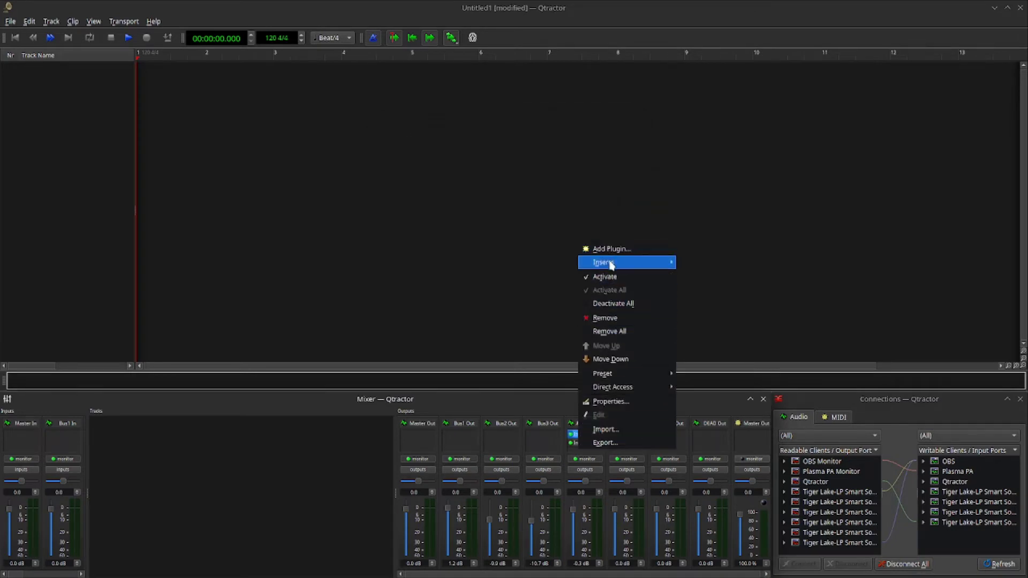
mouse_move(610, 264)
mouse_move(697, 261)
click(771, 261)
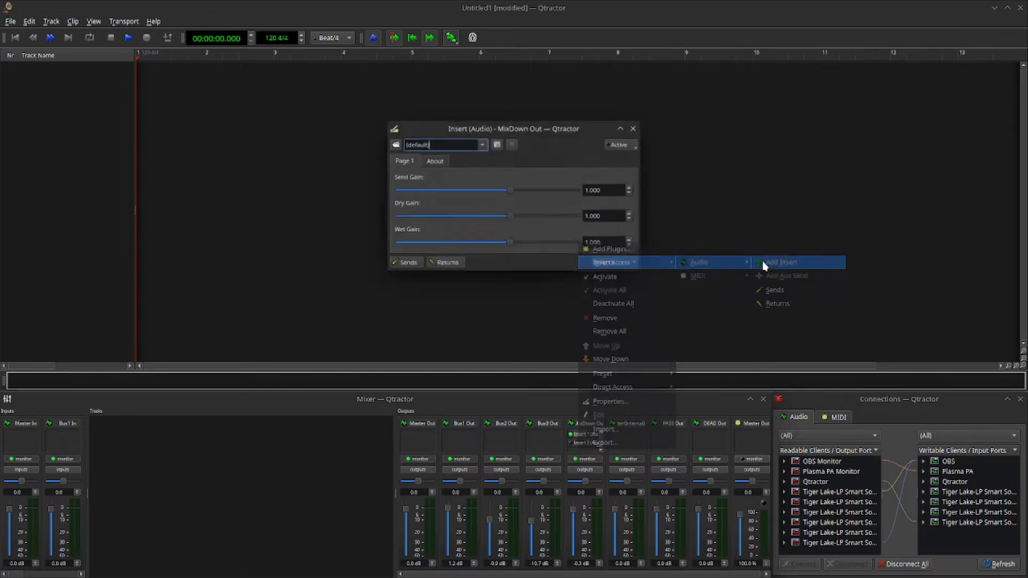
click(623, 145)
click(627, 265)
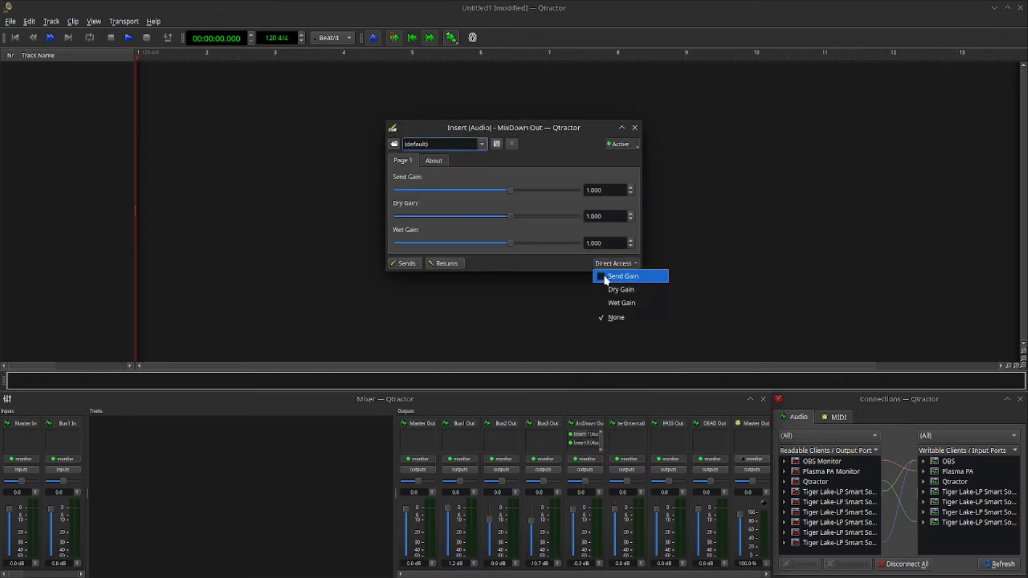
click(604, 277)
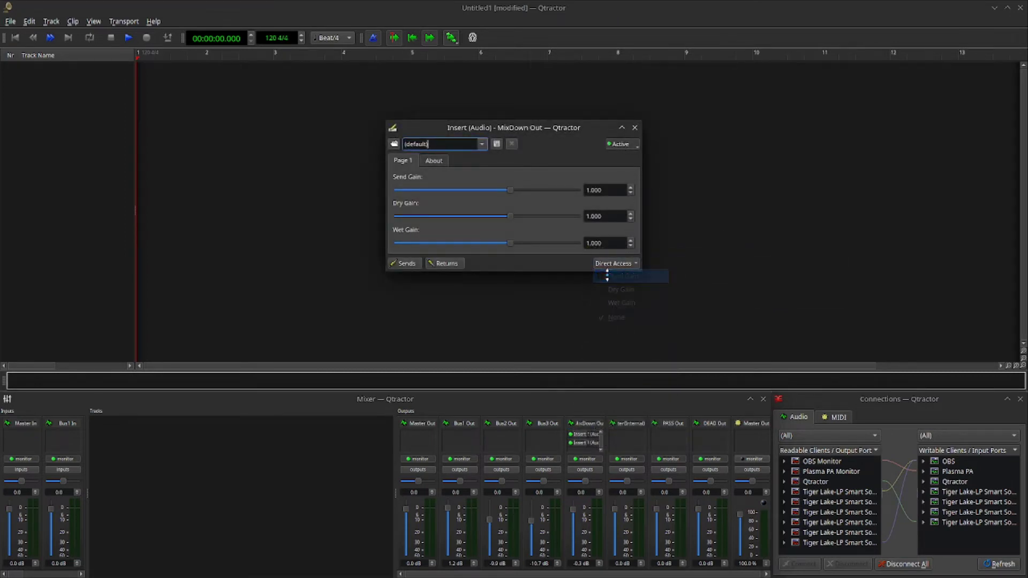
click(634, 128)
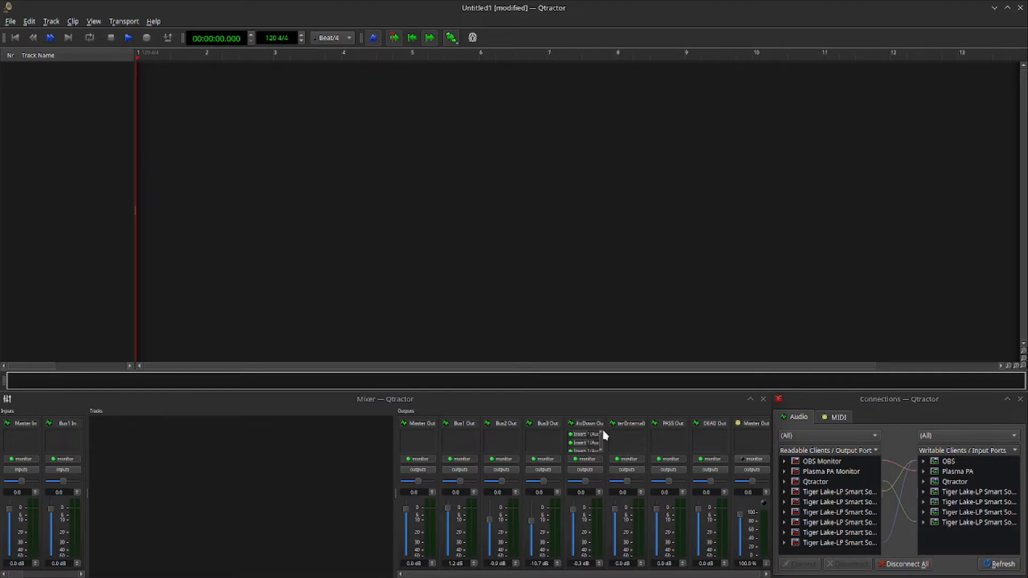
Add an audio insert to the Master(Internal) output, activate it and choose its direct access setting.
right_click(630, 440)
mouse_move(683, 252)
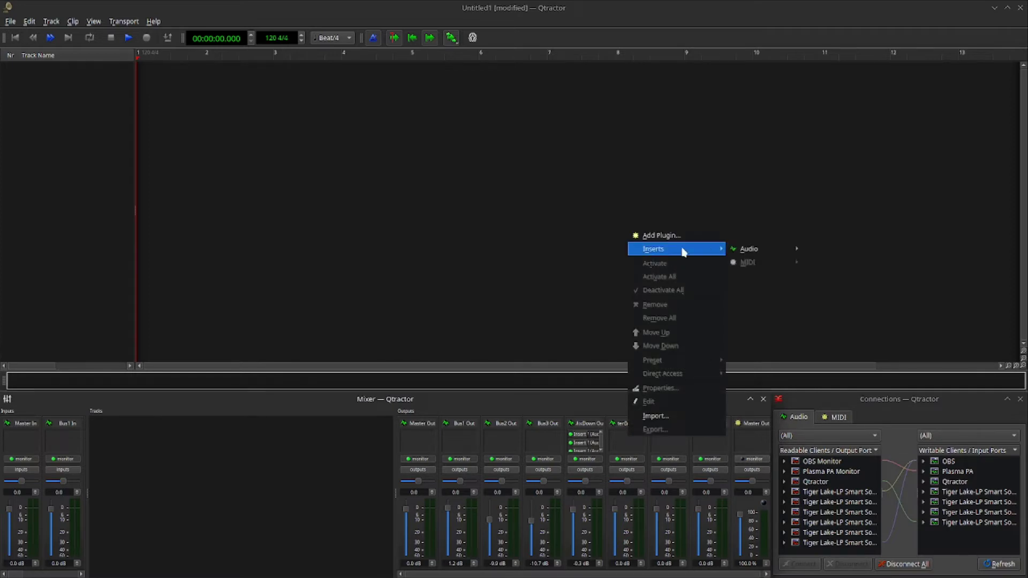
mouse_move(744, 251)
click(828, 250)
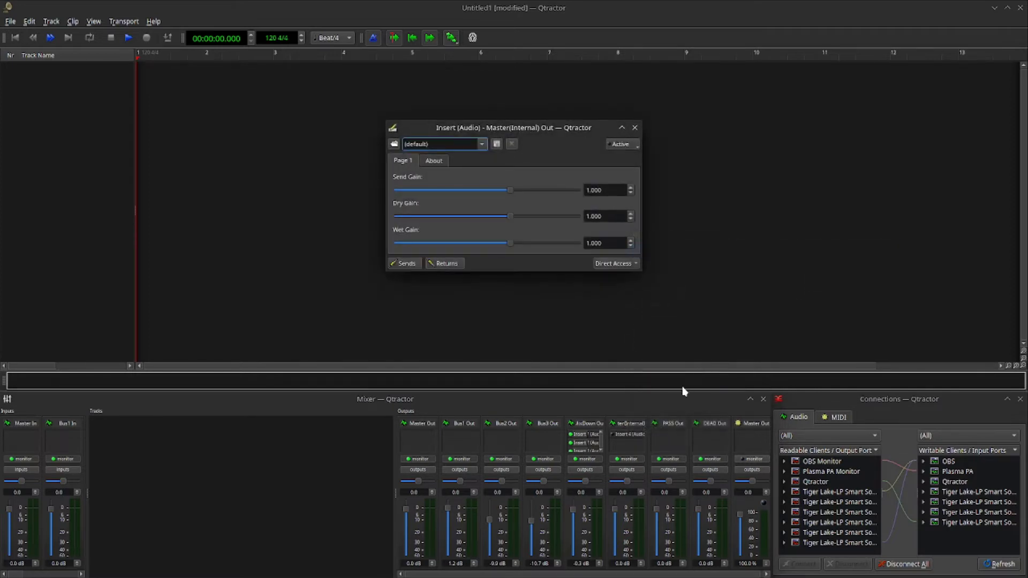
click(616, 144)
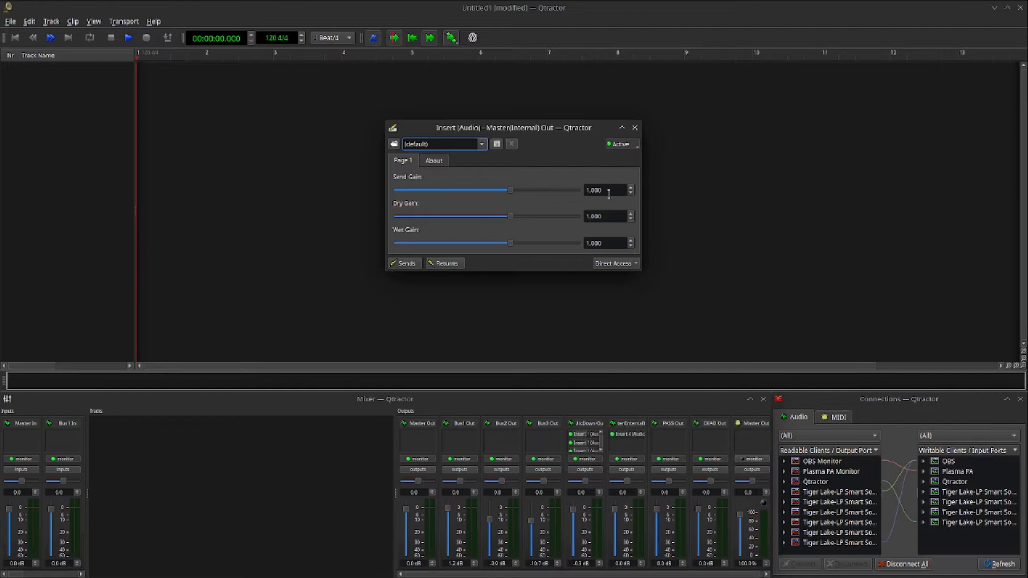
click(604, 271)
click(613, 316)
click(635, 128)
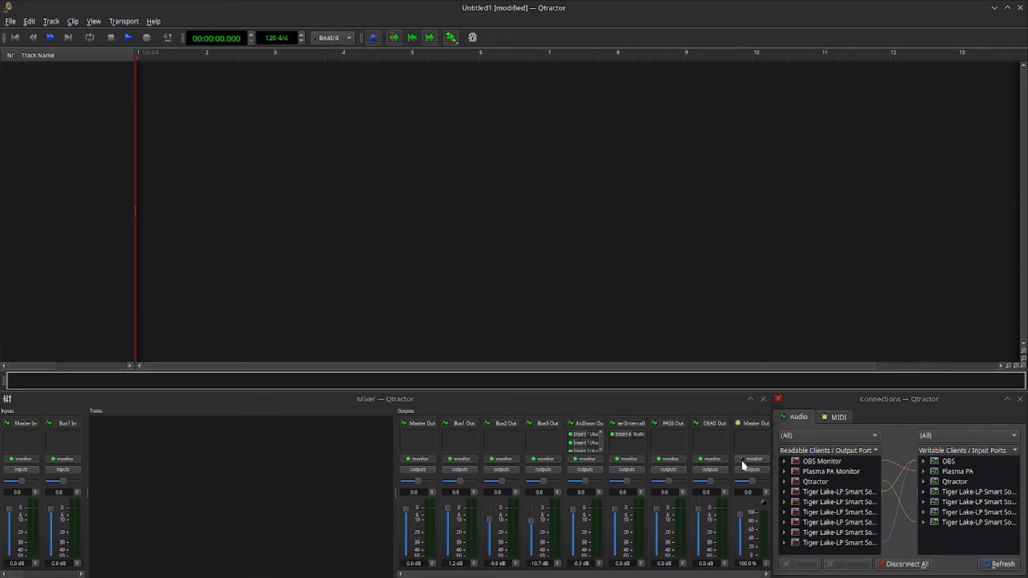
Maximize the Connections window and expand Qtractor's audio output ports and input ports.
click(1008, 399)
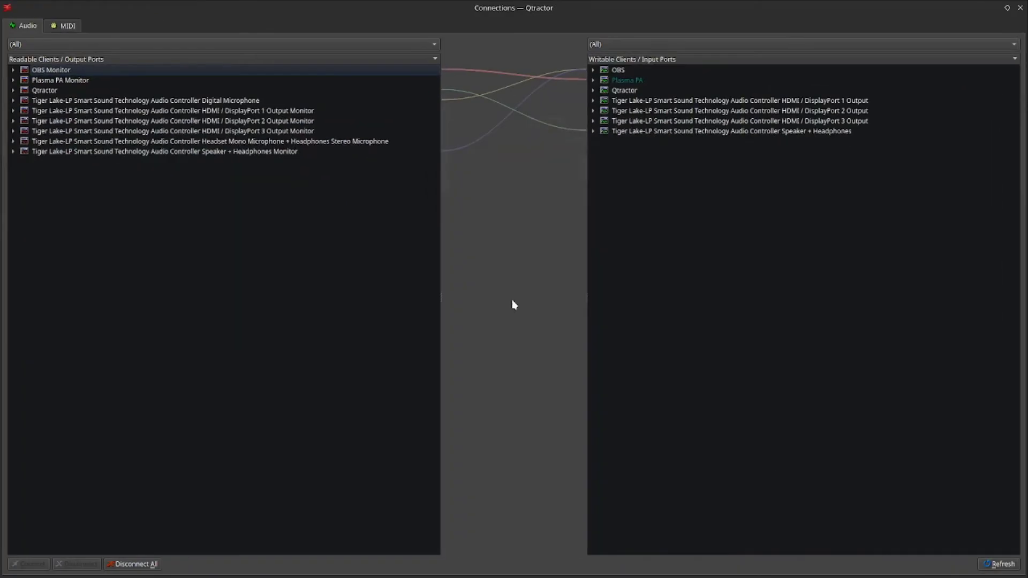
click(13, 90)
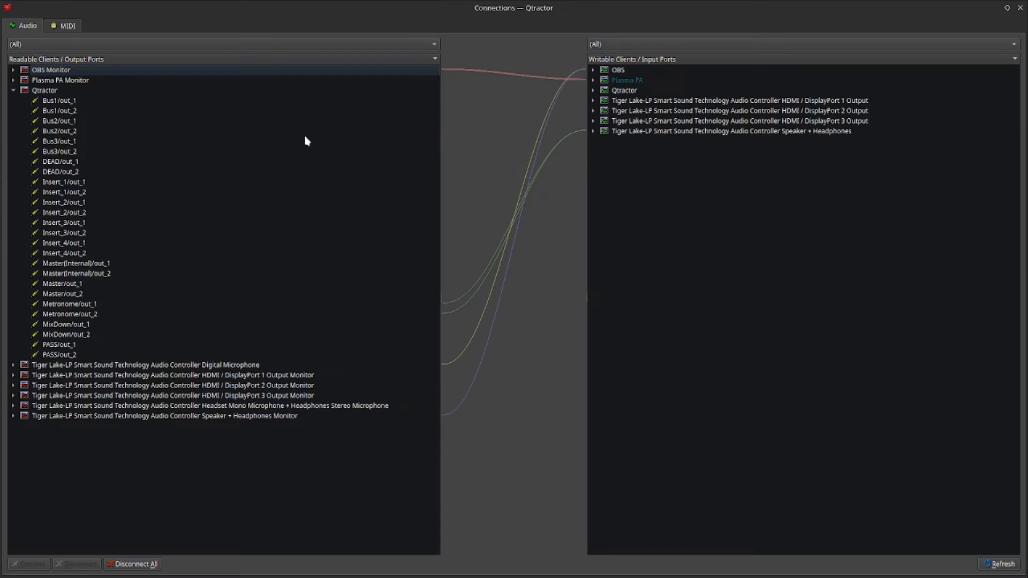
click(592, 91)
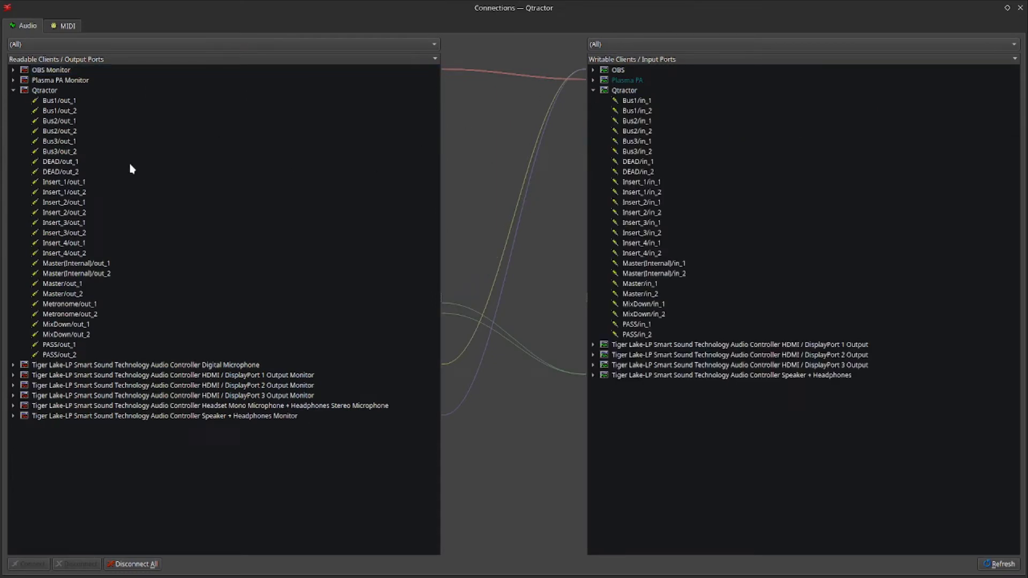
Connect Bus1/out_1 to Insert_1/in_1 and Bus1/out_2 to Insert_1/in_2.
click(68, 102)
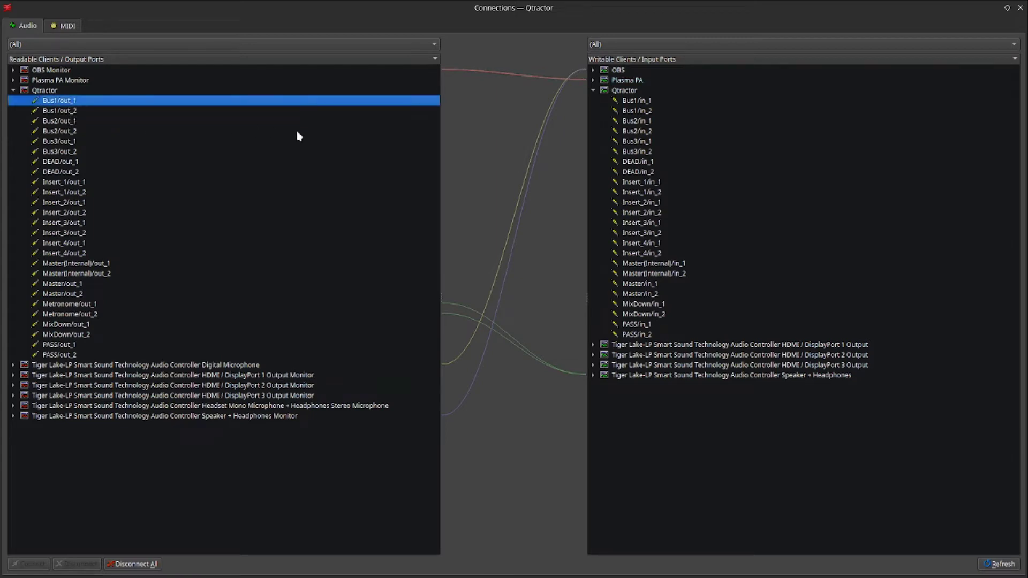
click(637, 183)
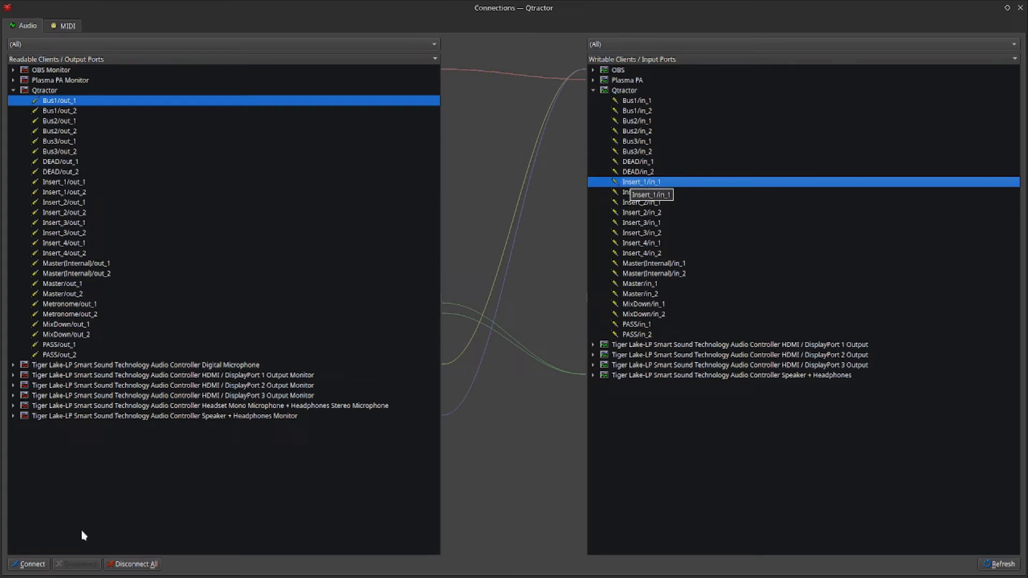
click(25, 565)
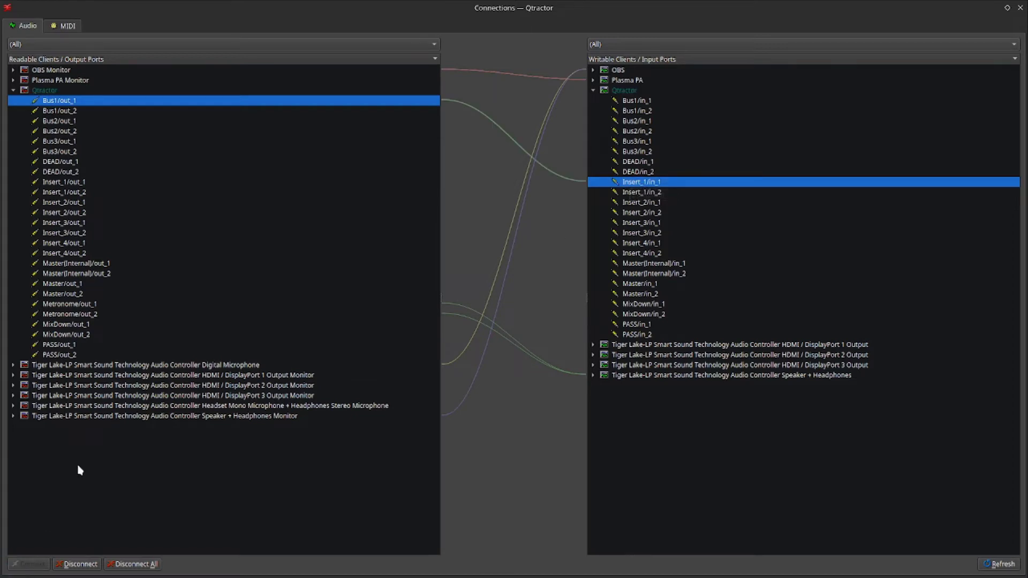
click(66, 112)
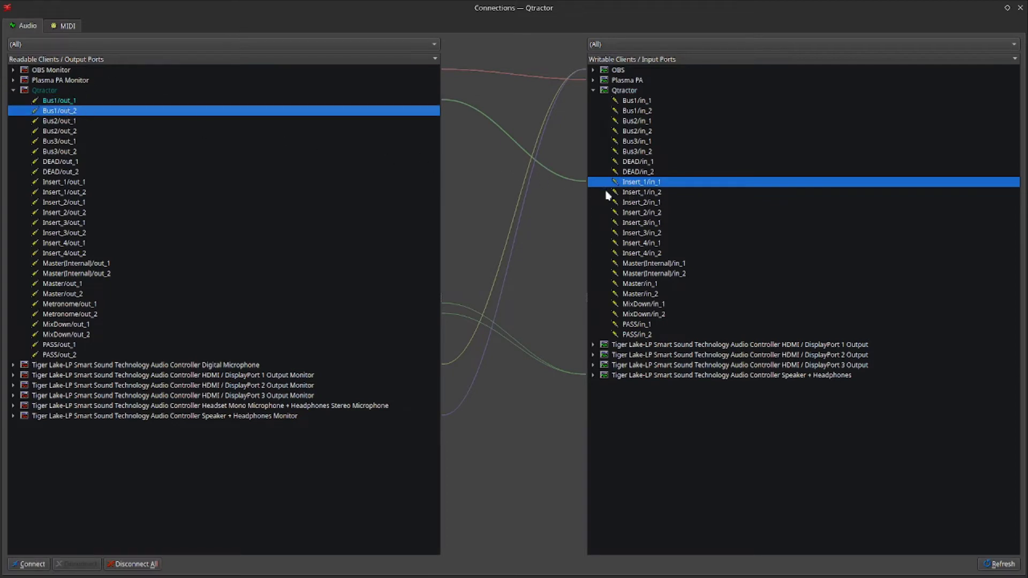
click(635, 194)
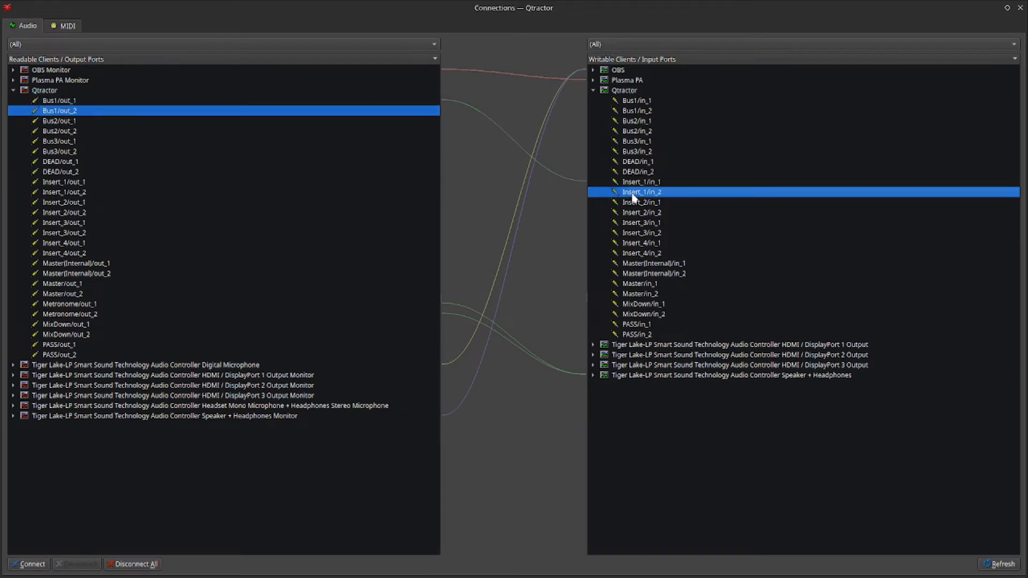
click(39, 564)
Connect Bus2/out_1 to Insert_2/in_1 and Bus2/out_2 to Insert_2/in_2.
click(71, 122)
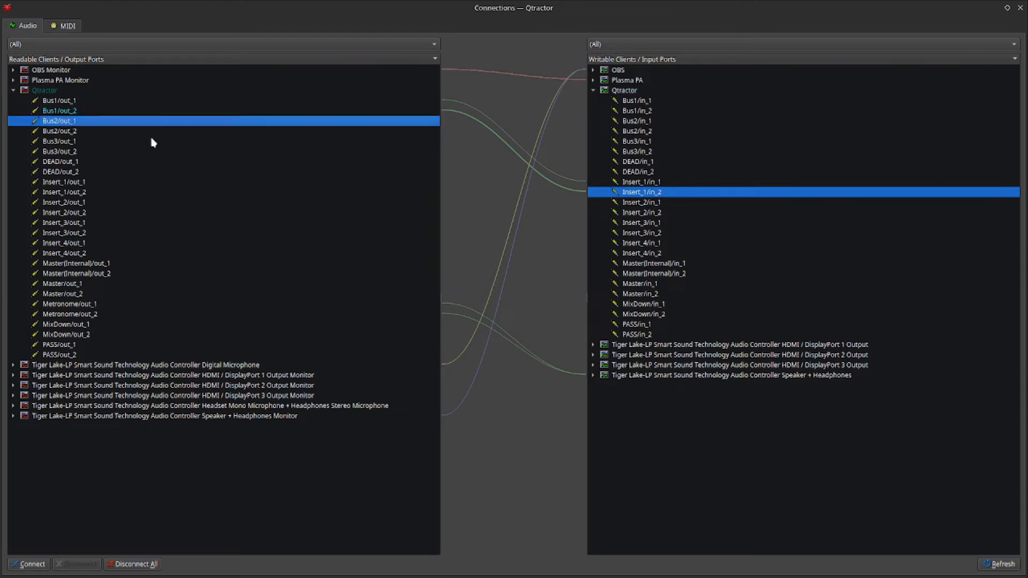
click(641, 206)
click(47, 564)
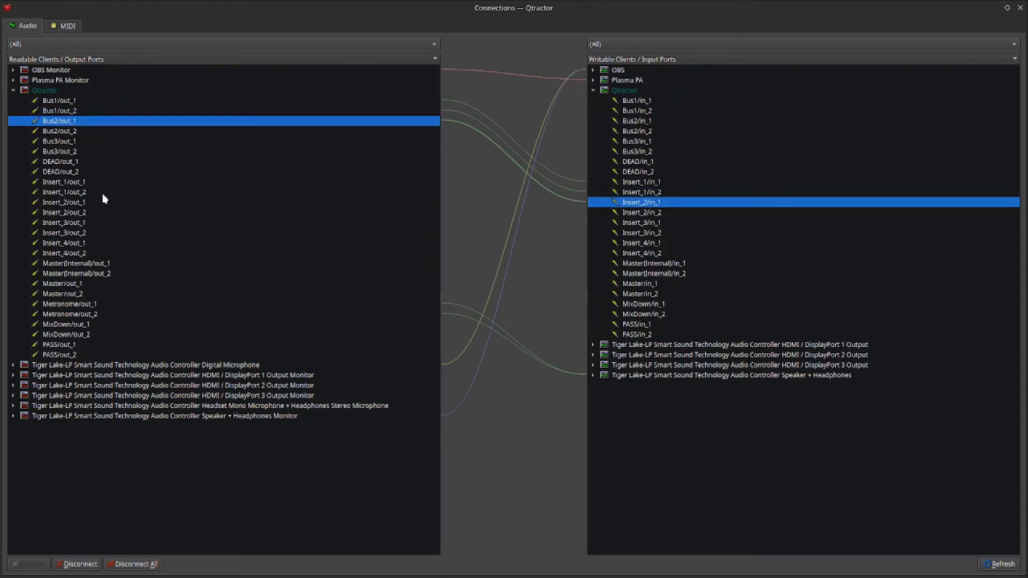
click(76, 131)
click(626, 213)
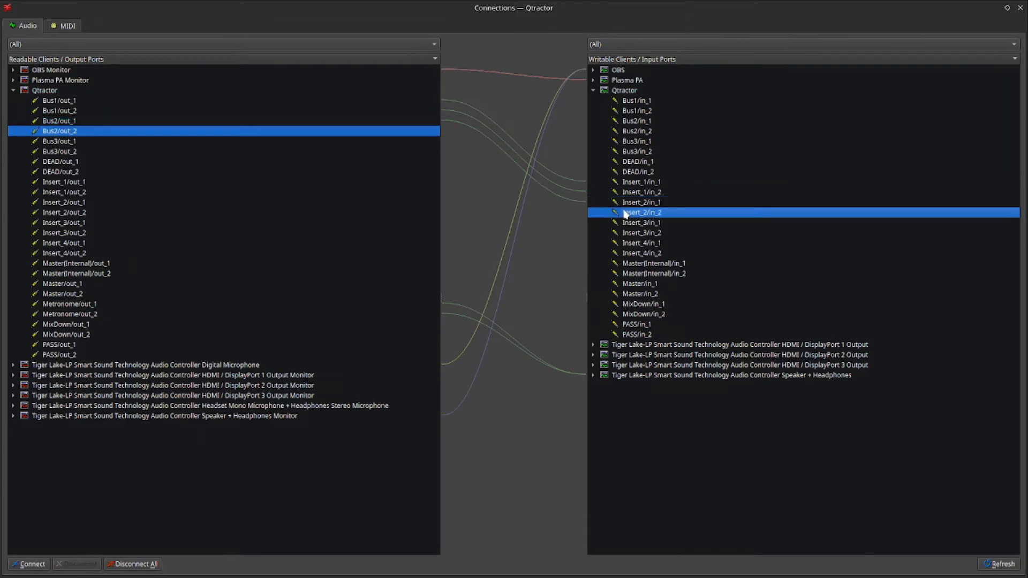
click(36, 564)
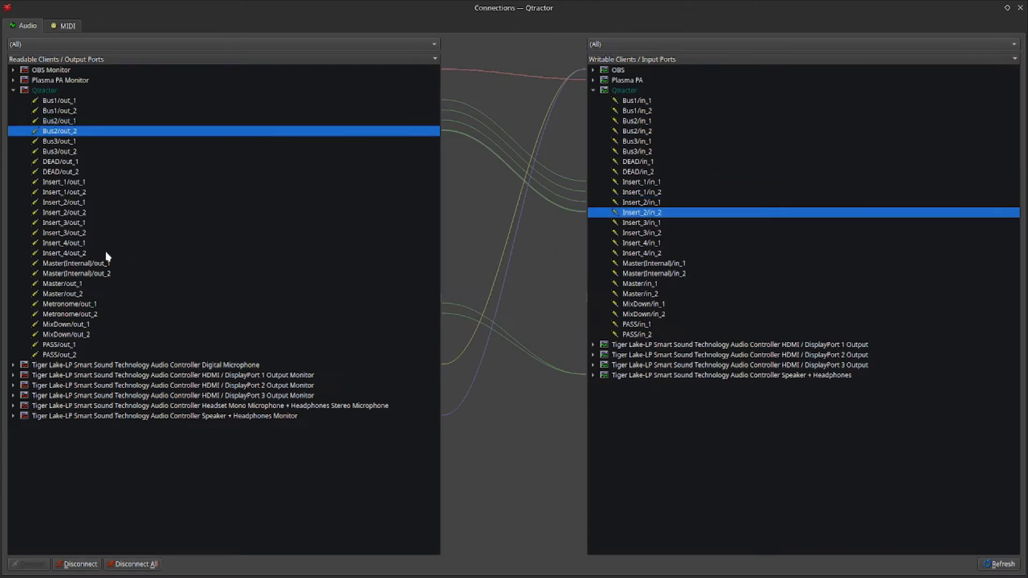
Connect Bus3/out_1 to Insert_3/in_1 and Bus3/out_2 to Insert_3/in_2.
click(68, 141)
click(633, 223)
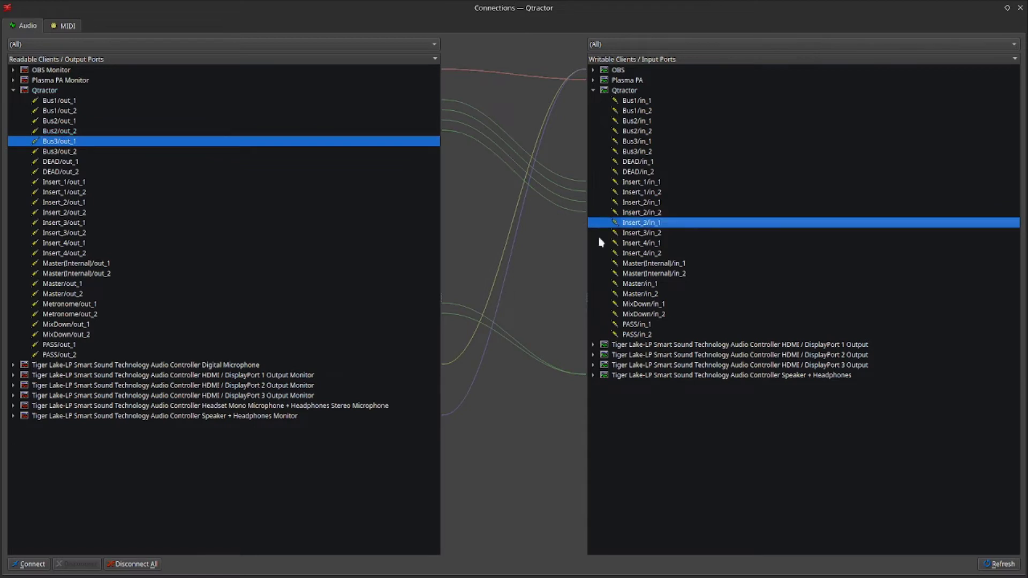
click(43, 565)
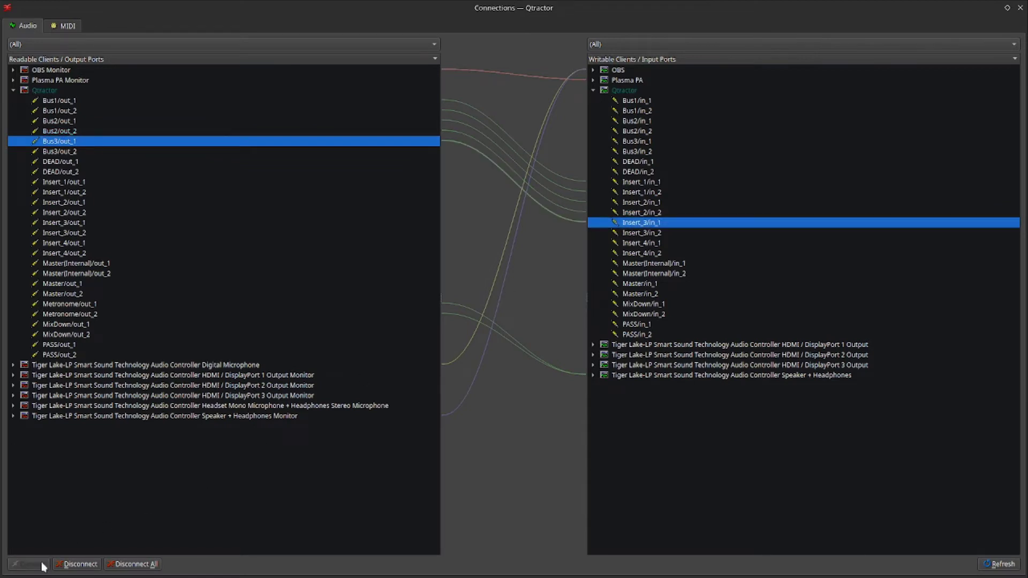
click(77, 153)
click(631, 234)
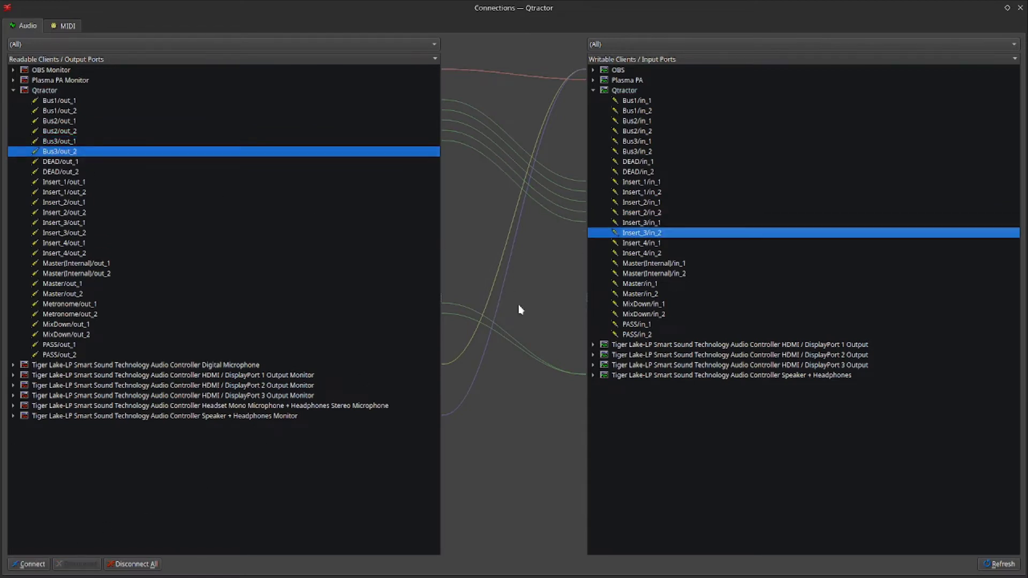
click(30, 565)
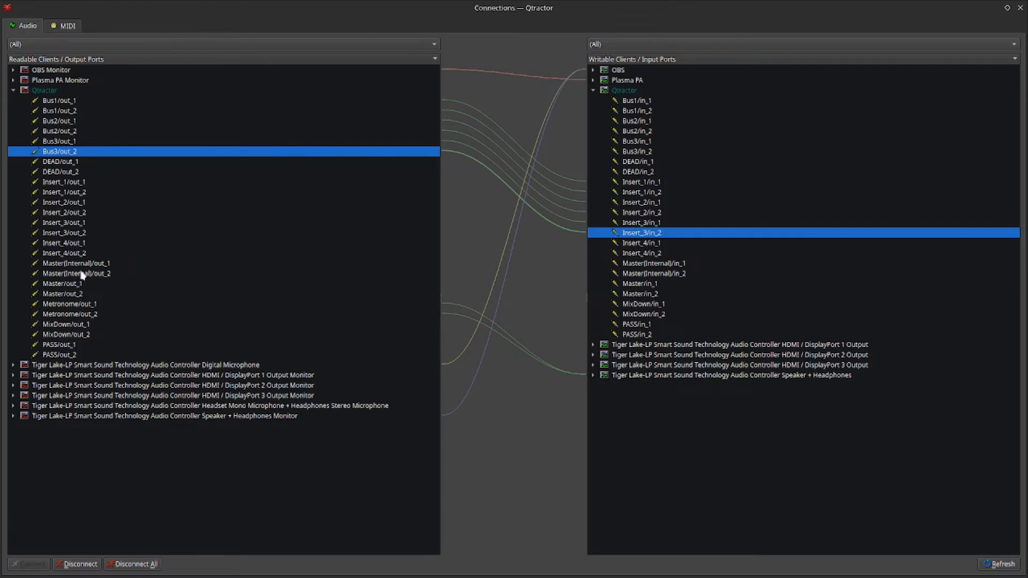
Connect MixDown/out_1 to Insert_4/in_1 and MixDown/out_2 to Insert_4/in_2.
click(82, 325)
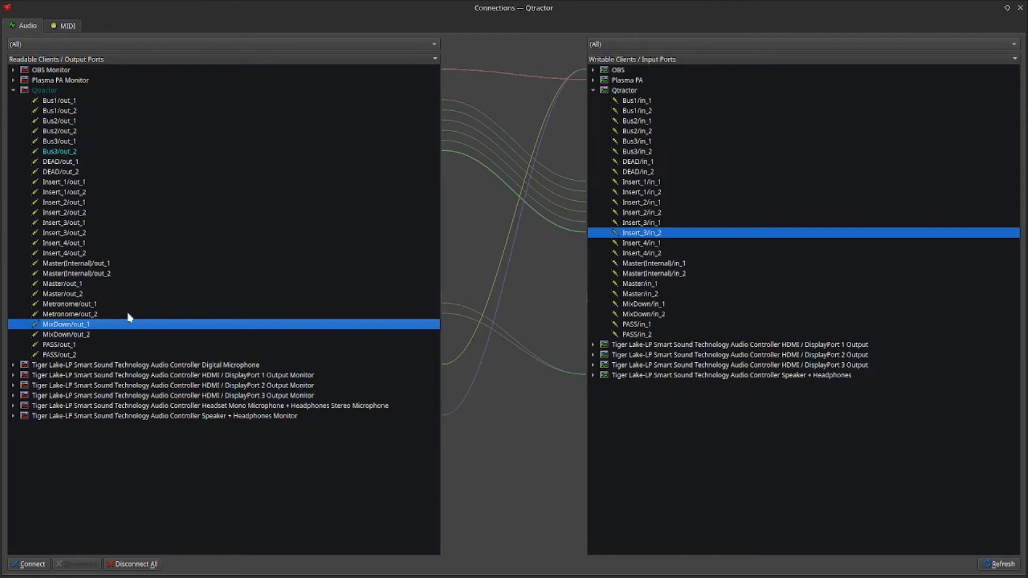
click(630, 244)
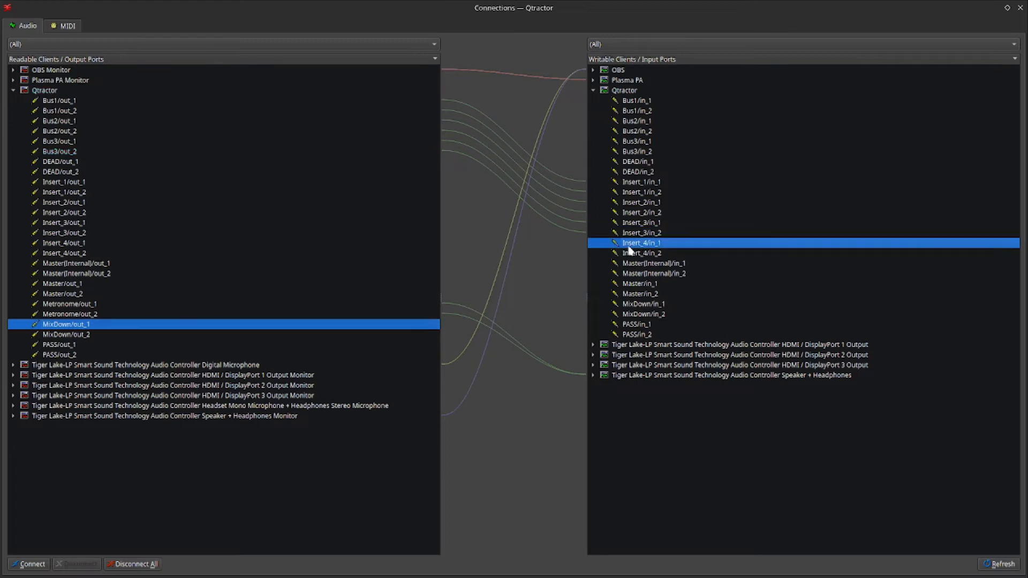
click(39, 565)
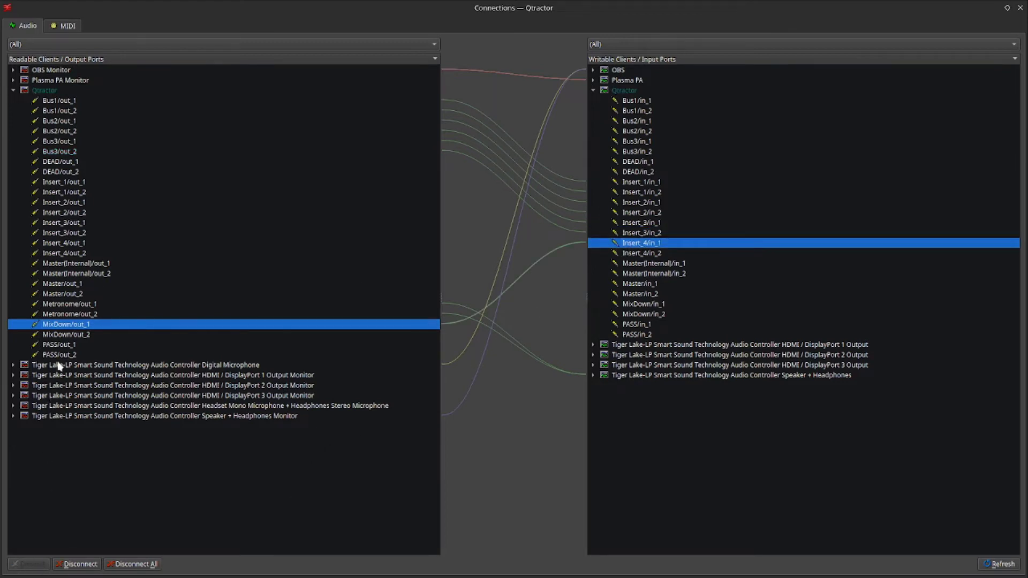
click(71, 335)
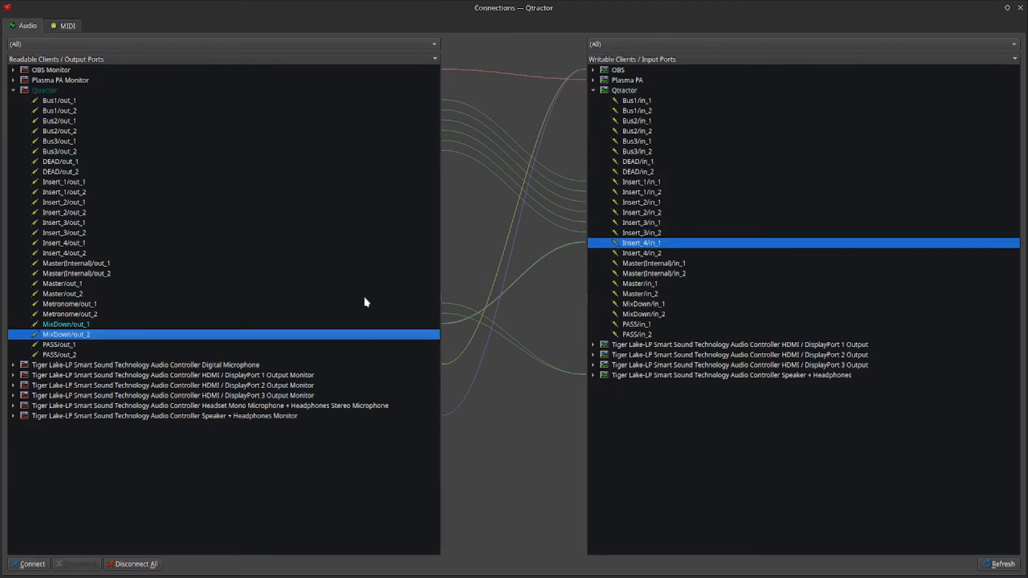
click(641, 255)
click(33, 565)
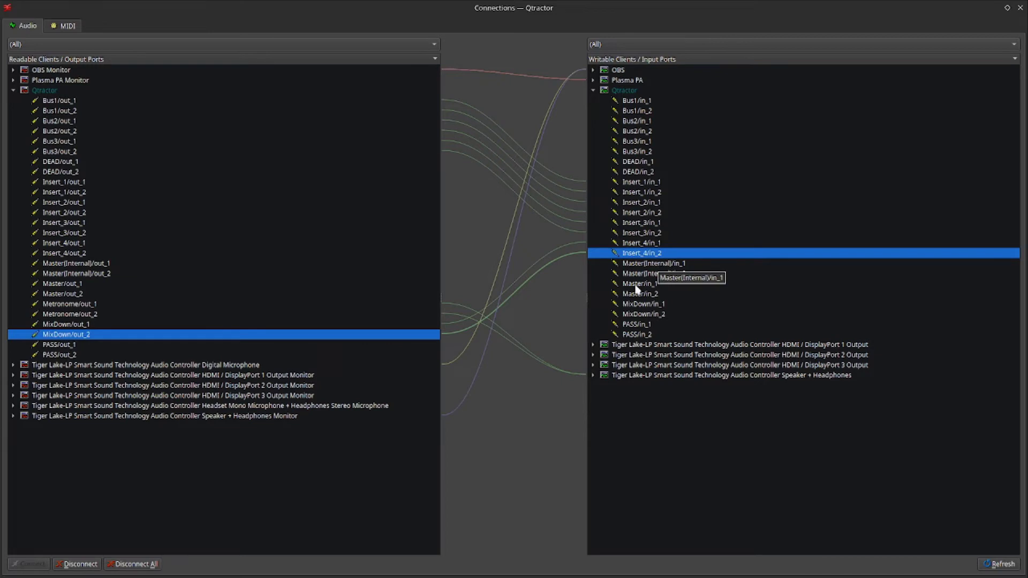
Connect Master(Internal)/out_1 and out_2 to playback_FL and playback_FR of the Speaker + Headphones device.
click(89, 265)
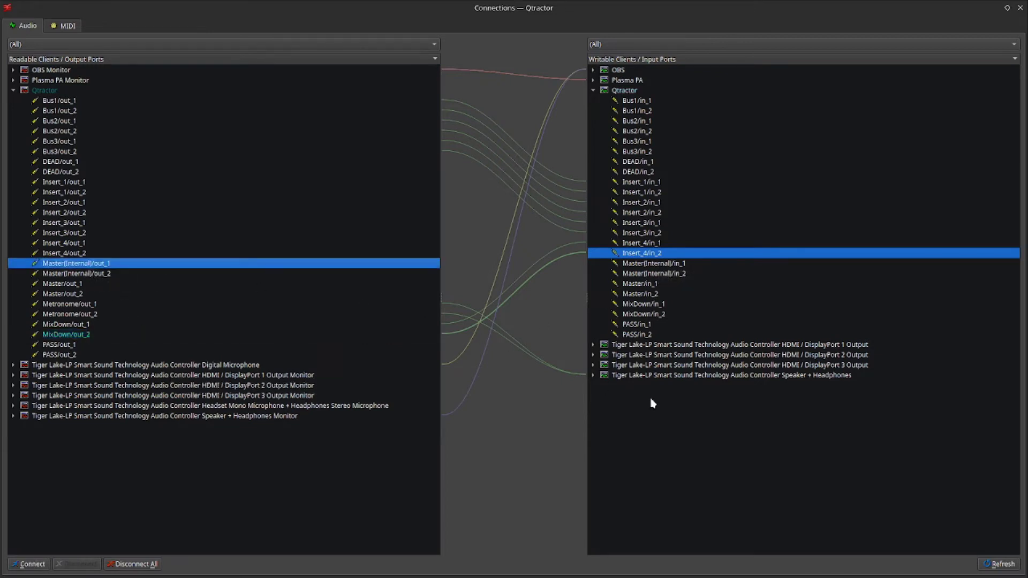
click(594, 376)
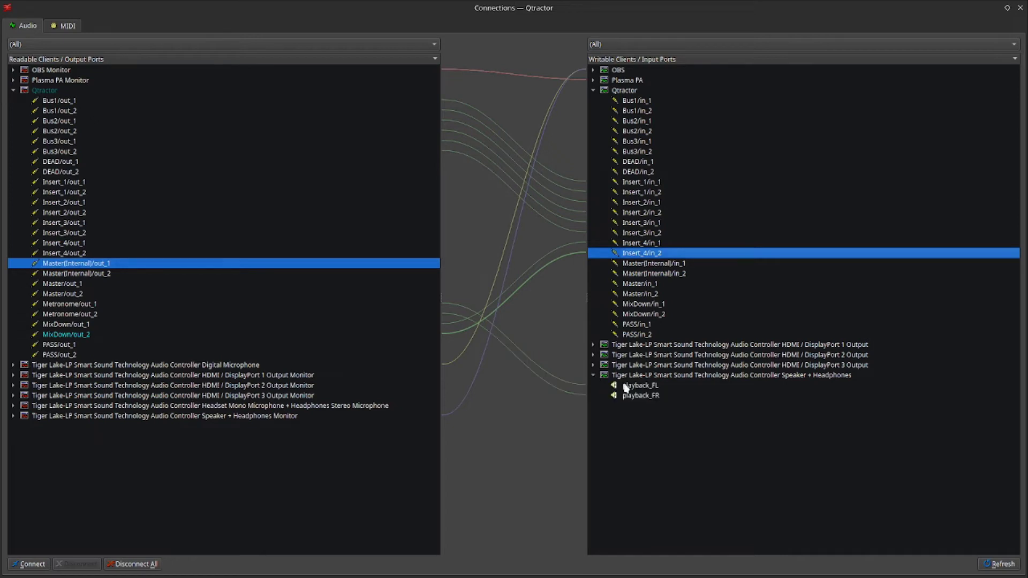
click(626, 387)
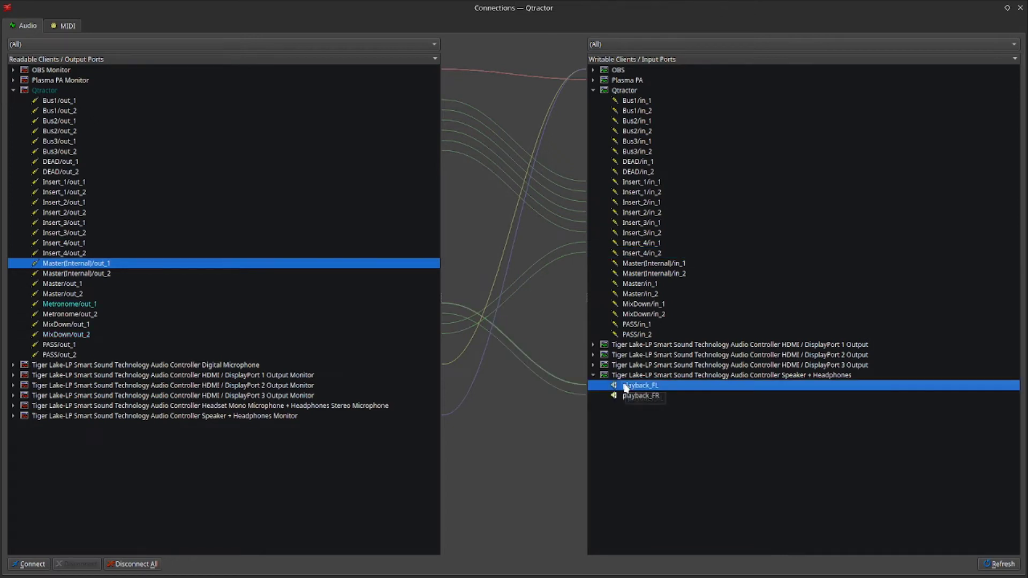
click(36, 565)
click(82, 274)
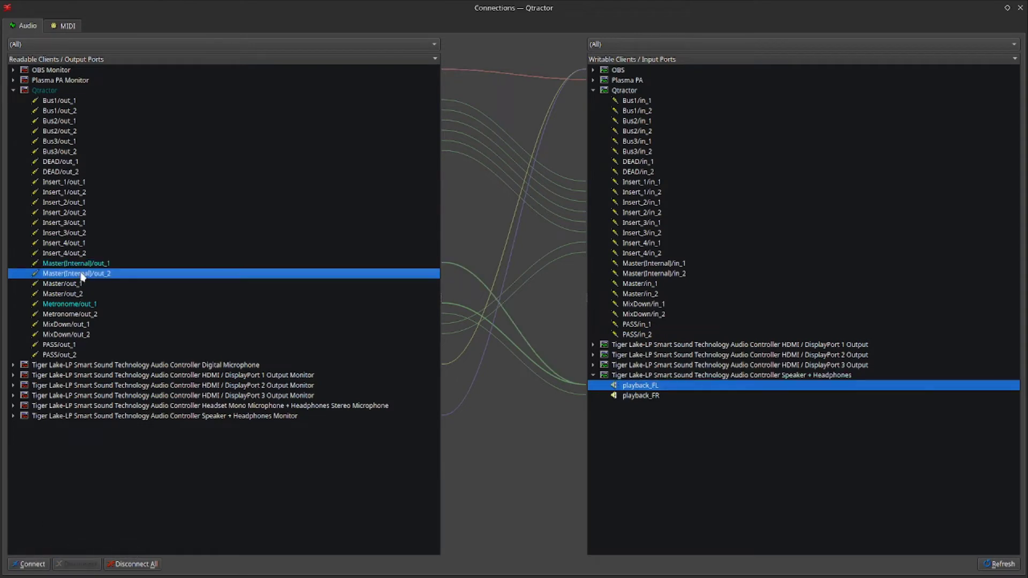
click(631, 398)
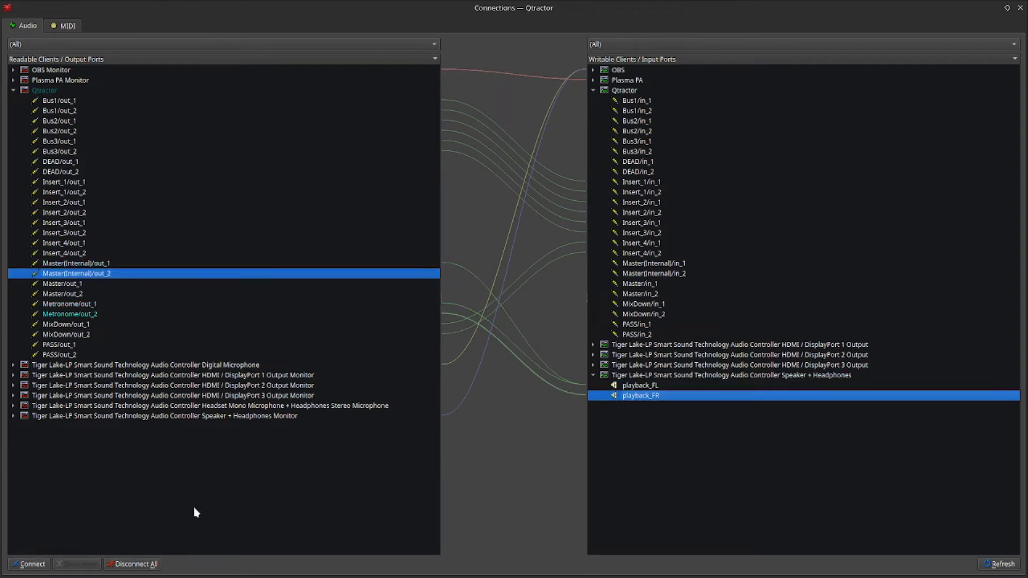
click(38, 565)
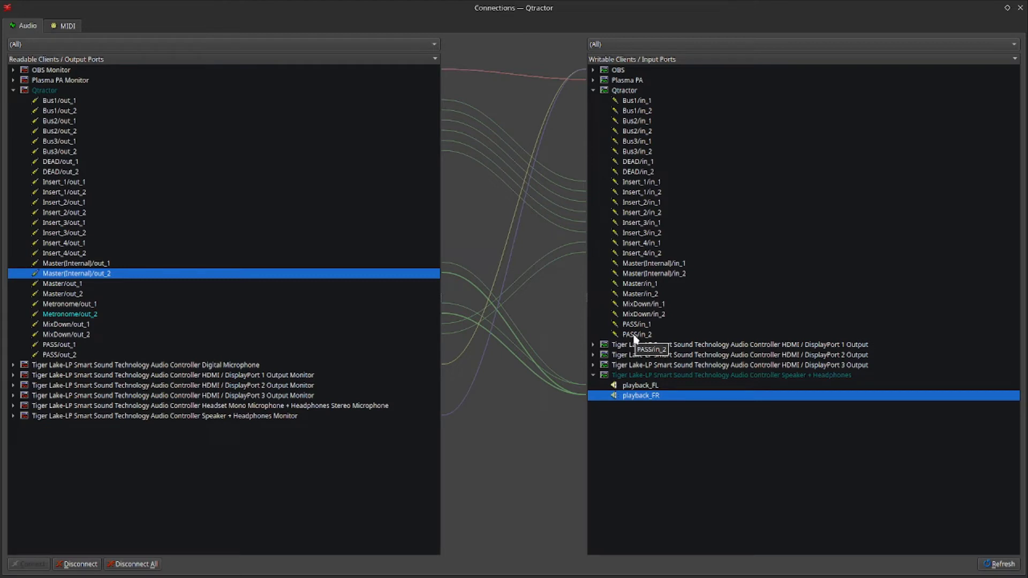
Connect monitor_FL and monitor_FR of the Speaker + Headphones Monitor to PASS/in_1 and PASS/in_2.
click(58, 346)
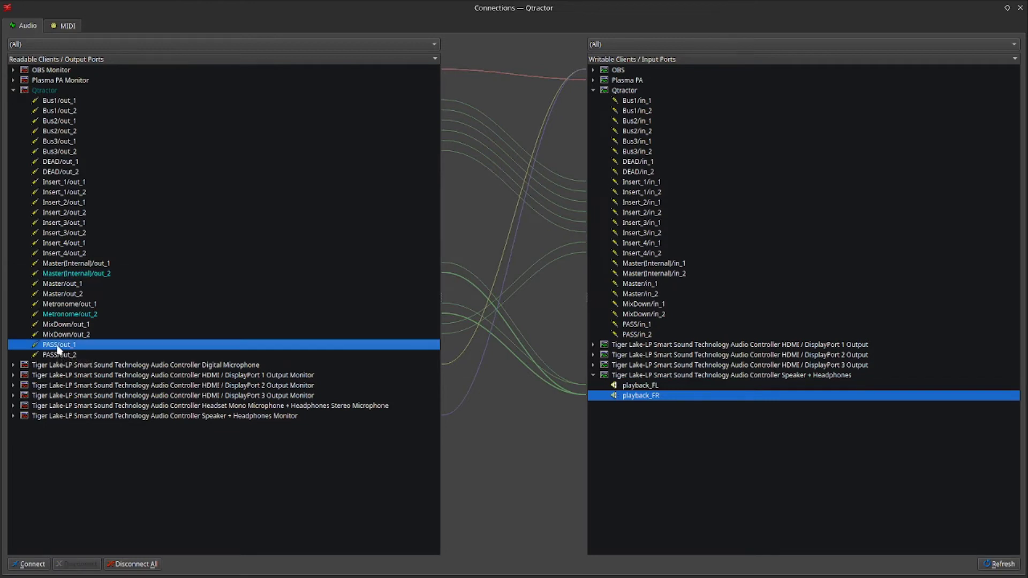
click(13, 416)
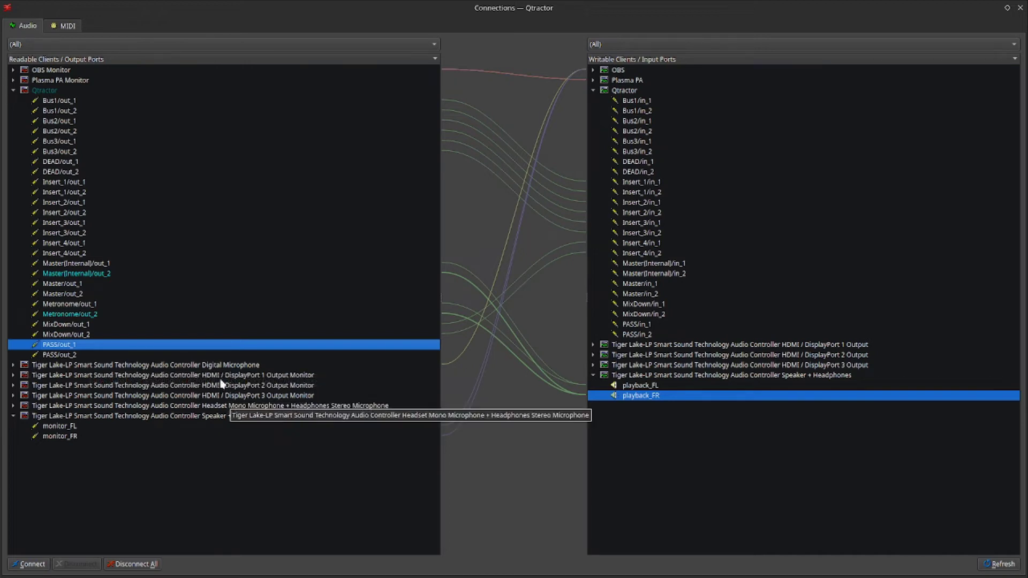
click(68, 427)
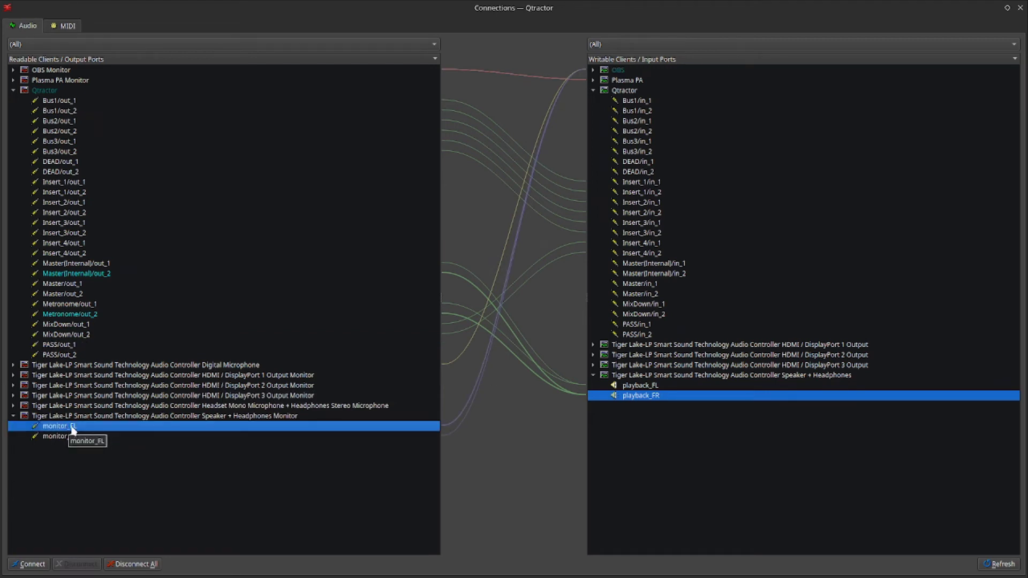
click(636, 324)
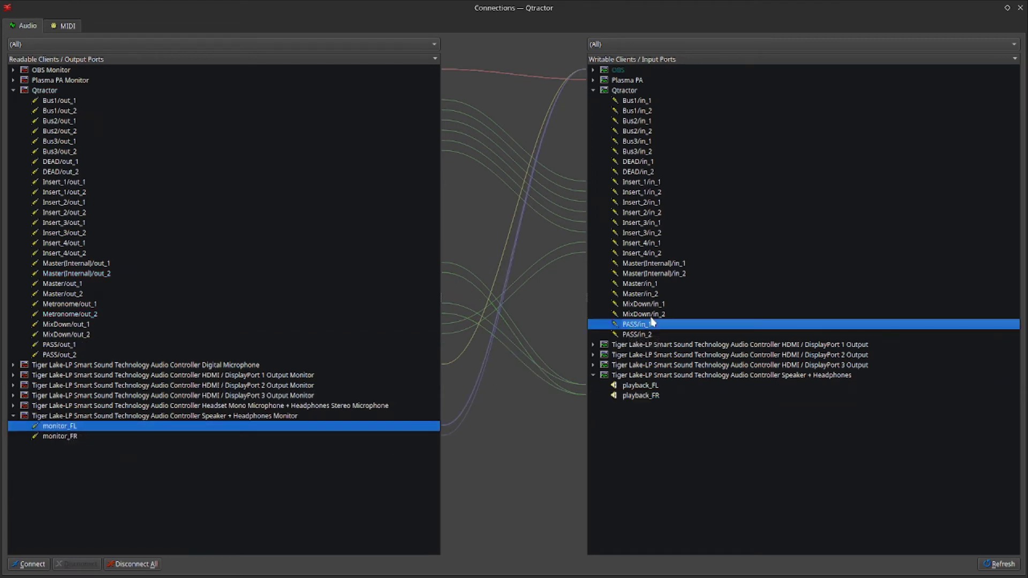
click(29, 564)
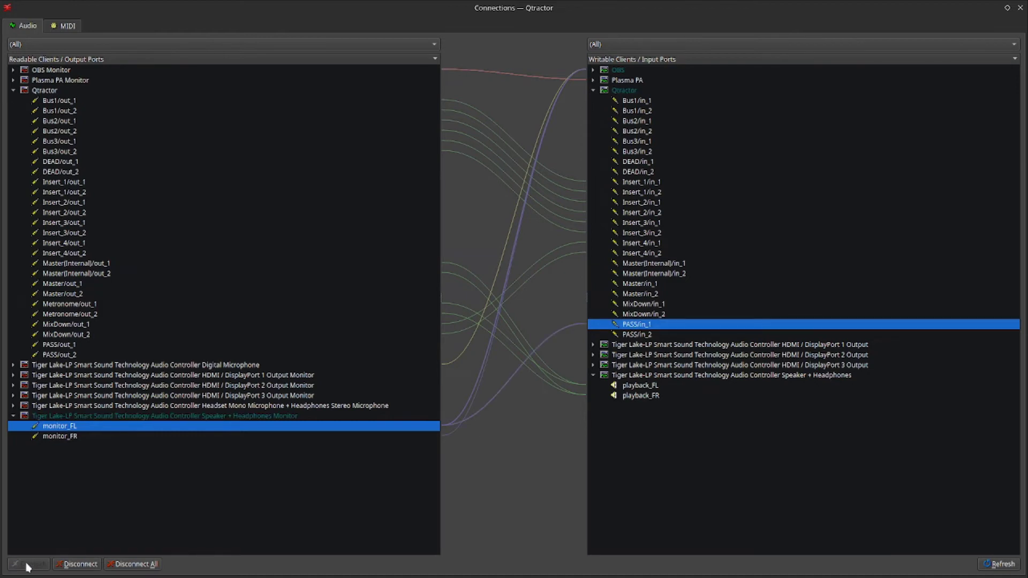
click(77, 437)
click(646, 335)
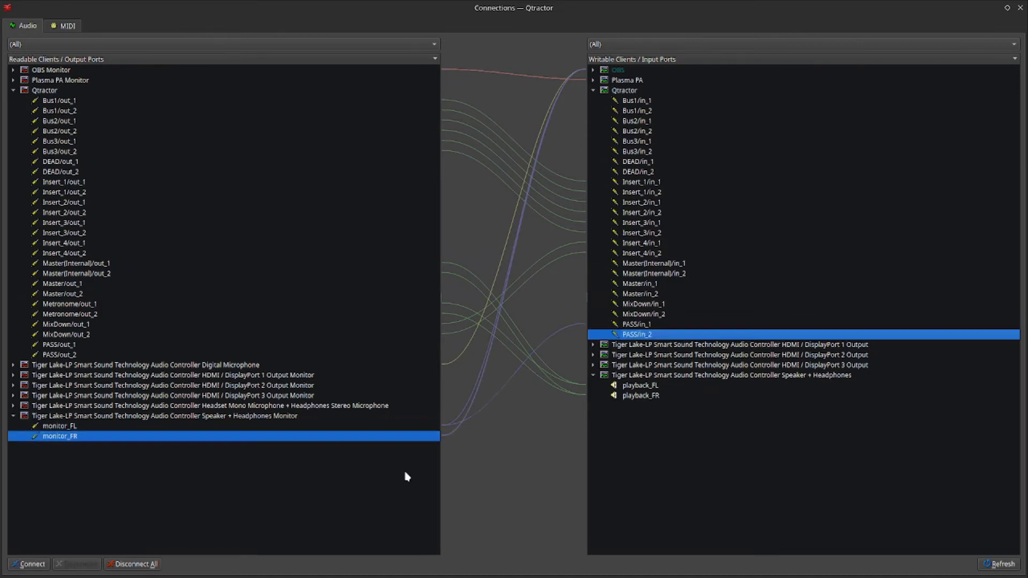
click(38, 565)
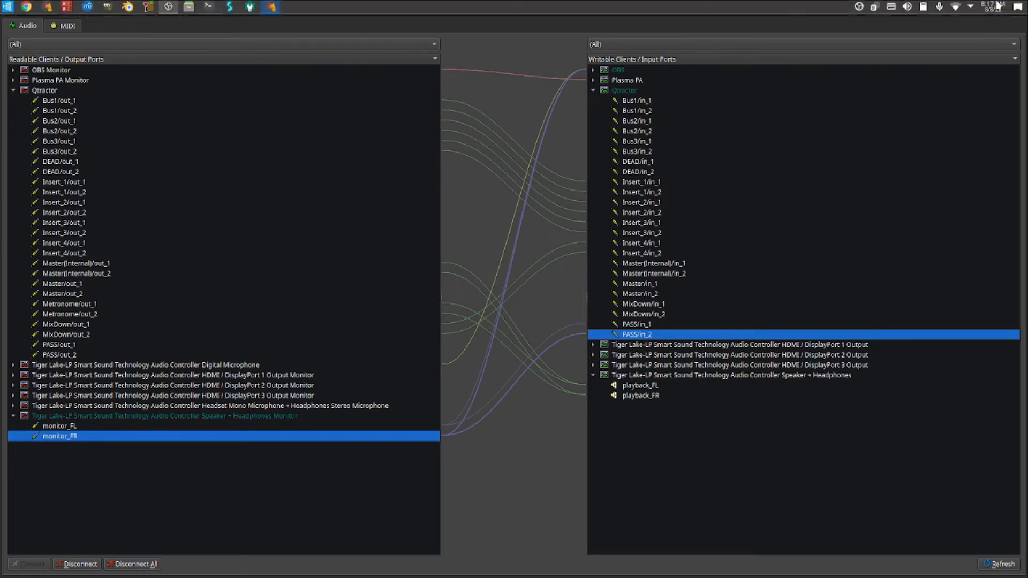
Connect the AKM320 MIDI 1 output port to Qtractor's Master MIDI input, and return to the audio connections.
click(1008, 8)
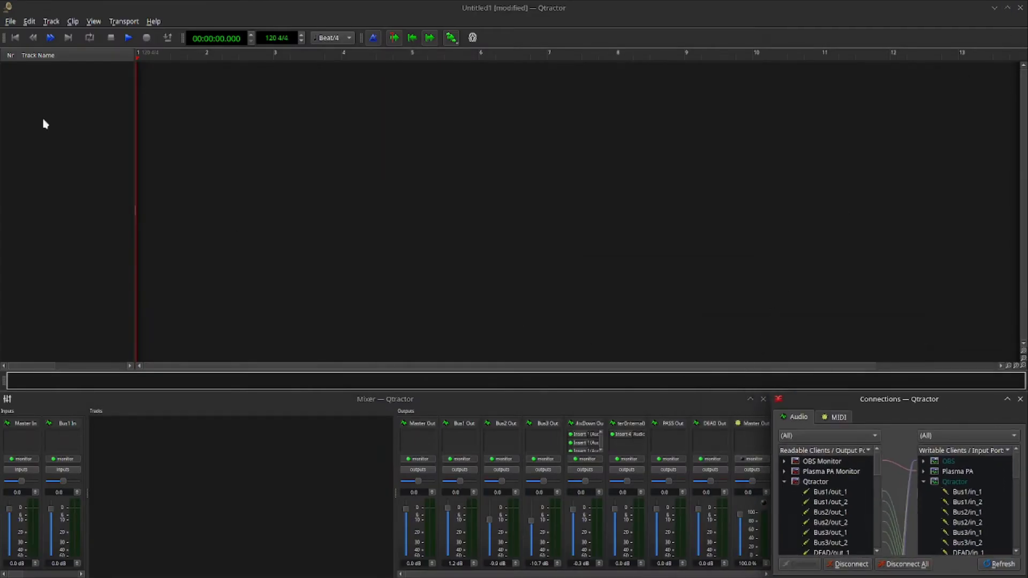
click(838, 418)
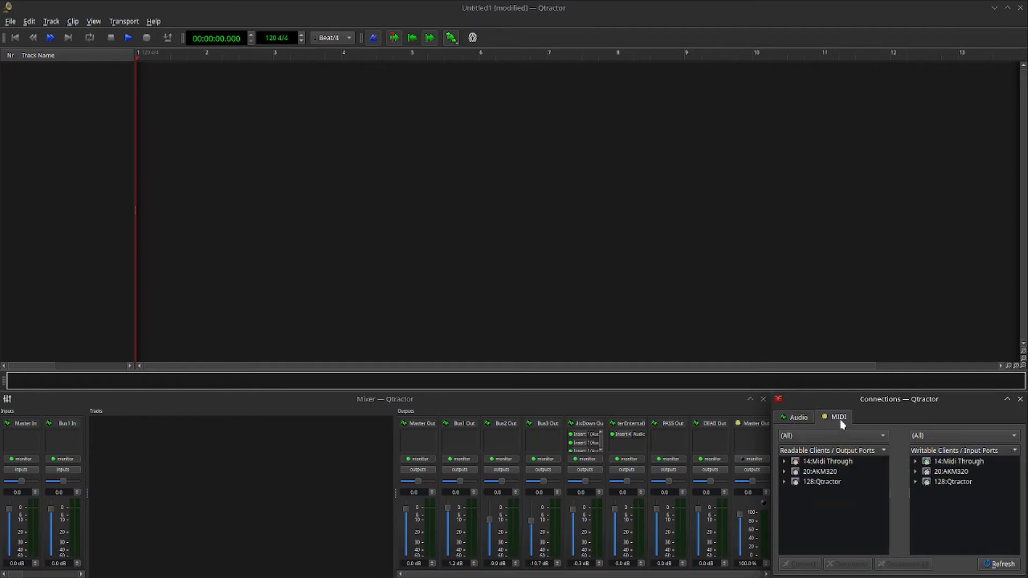
click(784, 472)
click(825, 481)
click(917, 481)
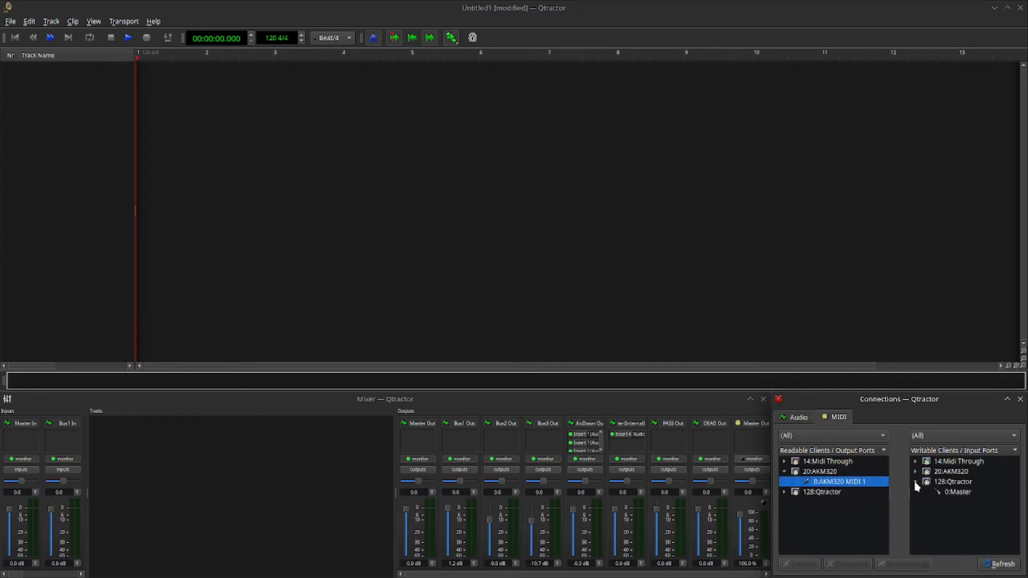
click(955, 491)
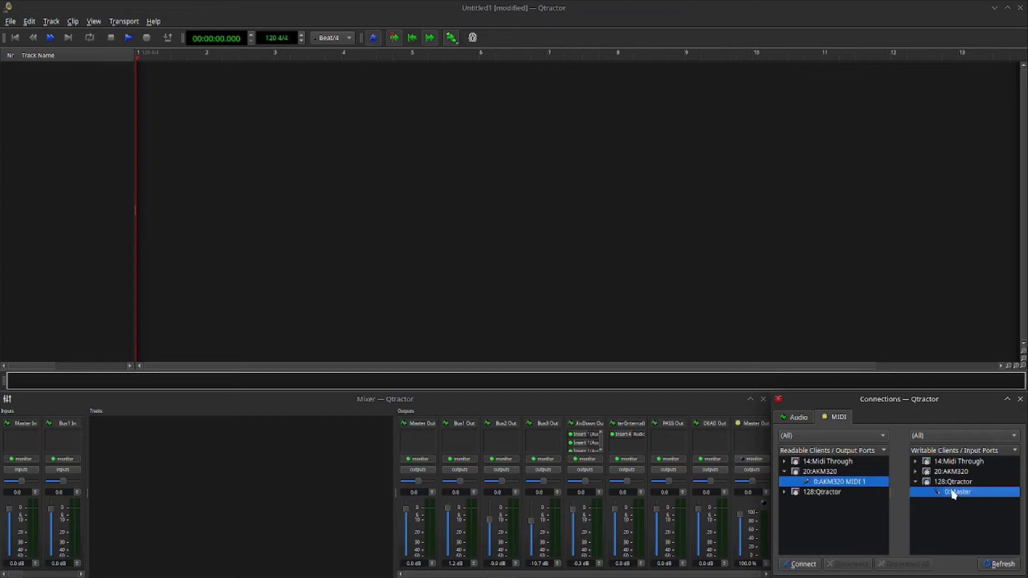
click(796, 565)
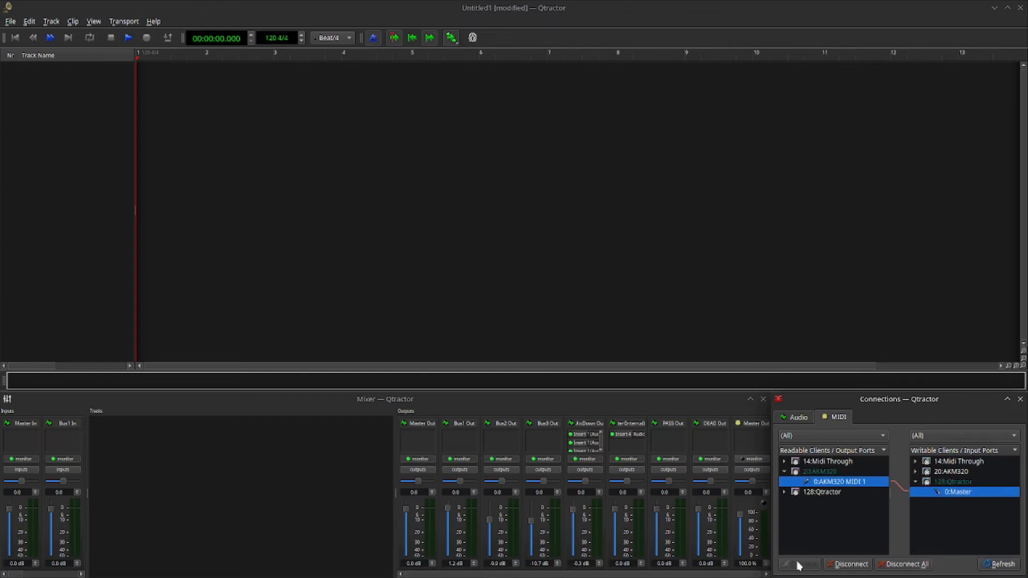
click(797, 420)
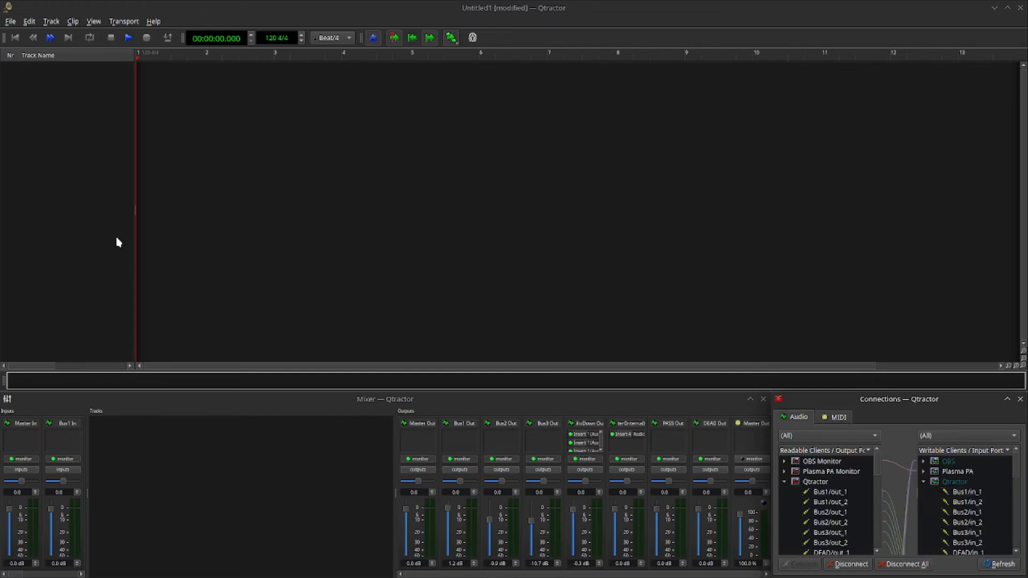
Add a new MIDI track named Test.
click(52, 22)
click(62, 35)
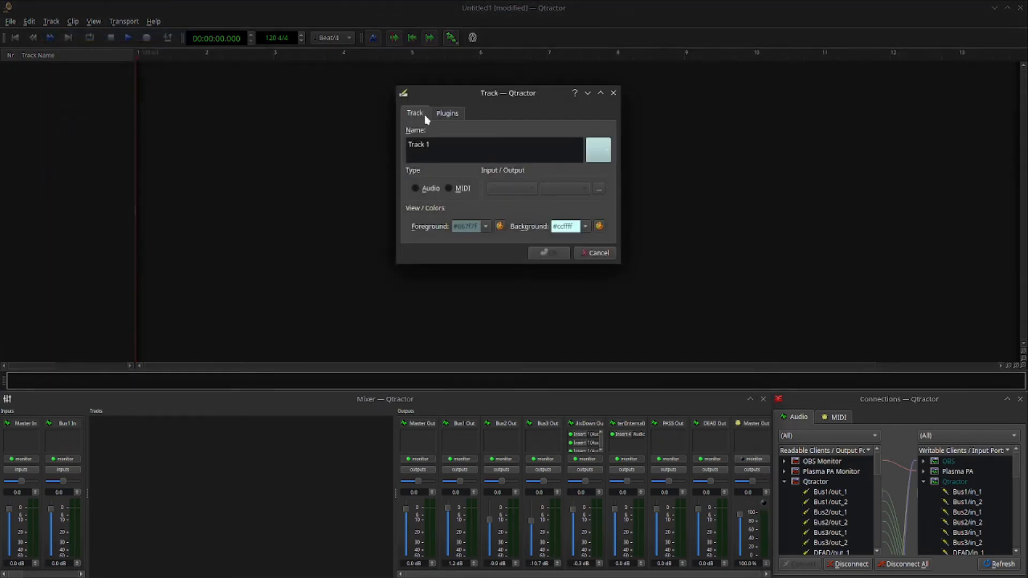
click(449, 188)
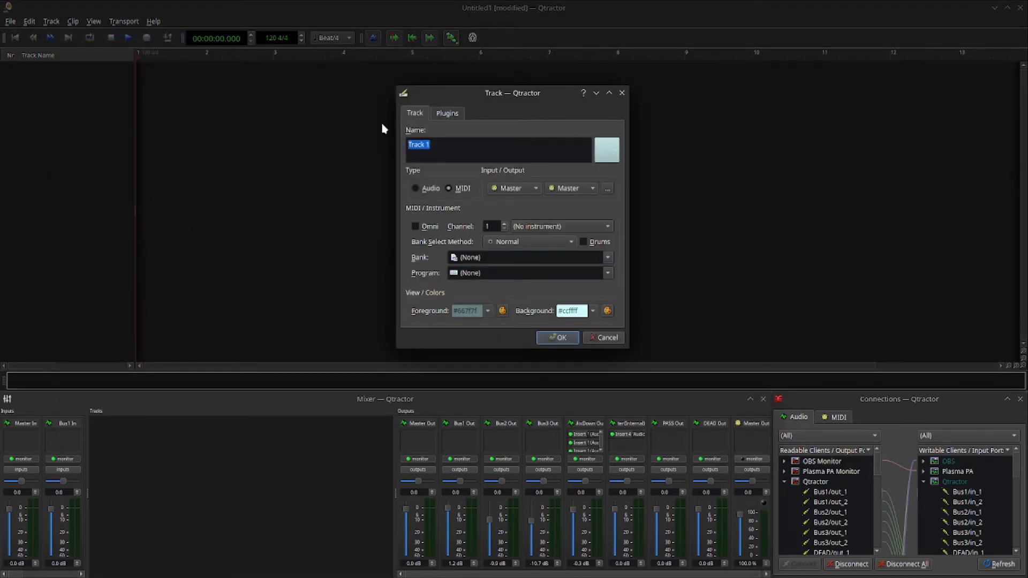
text(Test)
click(563, 339)
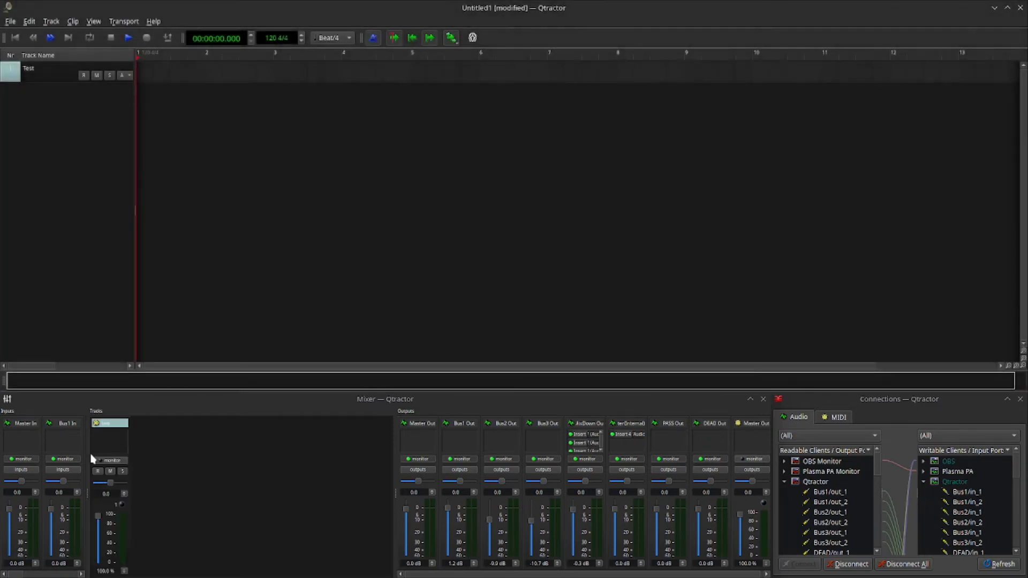
Add the LV2 sfizz plugin with two audio outputs (0:2) to the Test track's mixer strip.
right_click(98, 451)
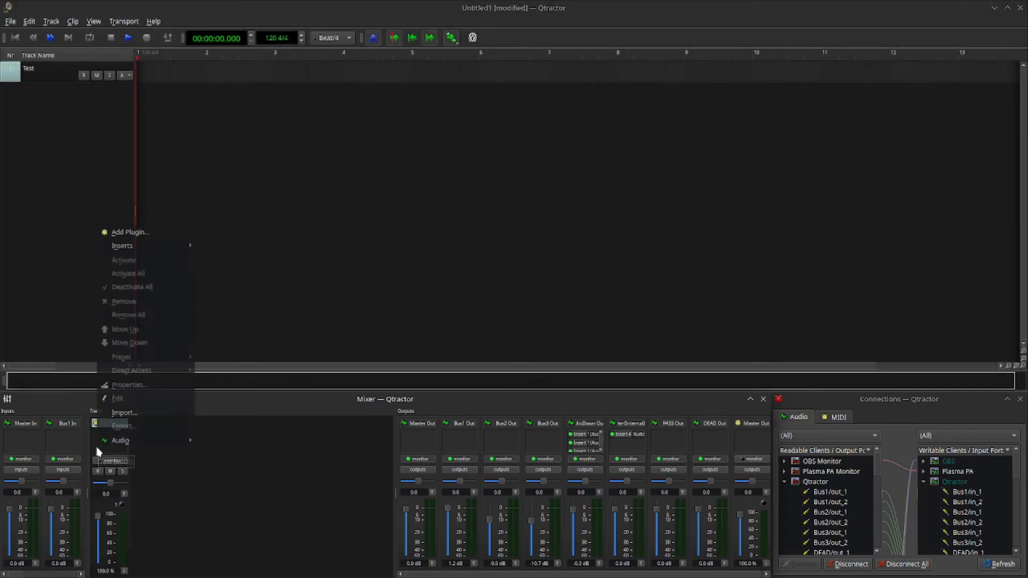
click(162, 237)
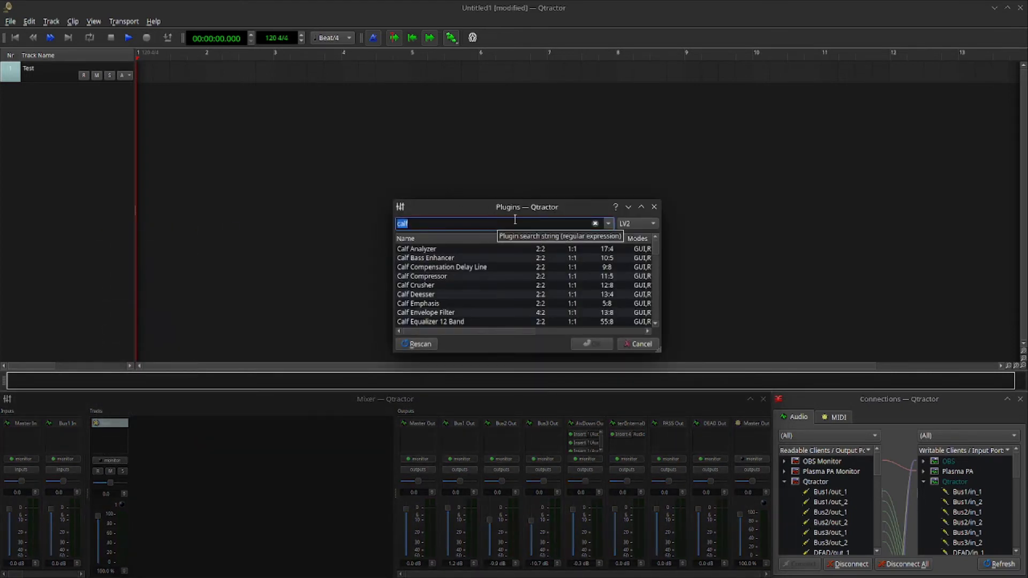
text(sfz)
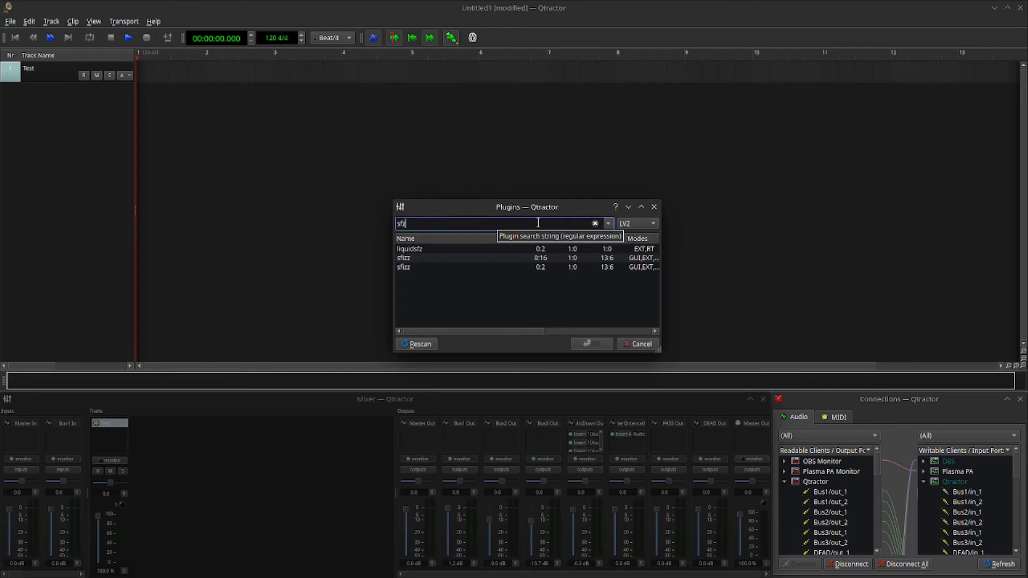
double_click(428, 268)
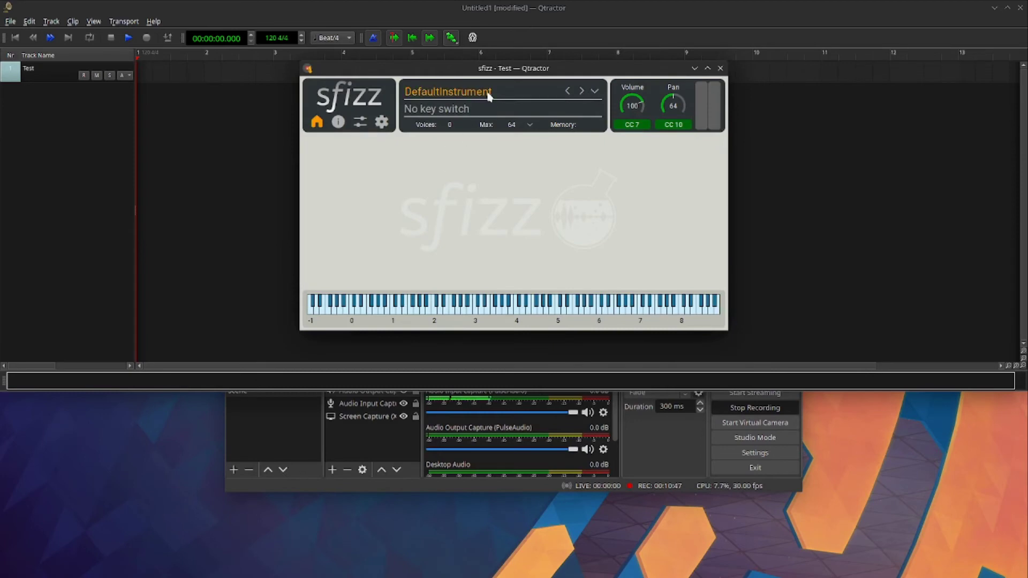
Browse for an SFZ instrument in sfizz and open the home folder's InstrumentLibraries/SFZ/VSCO-2-CE-1.1.0 directory.
click(487, 91)
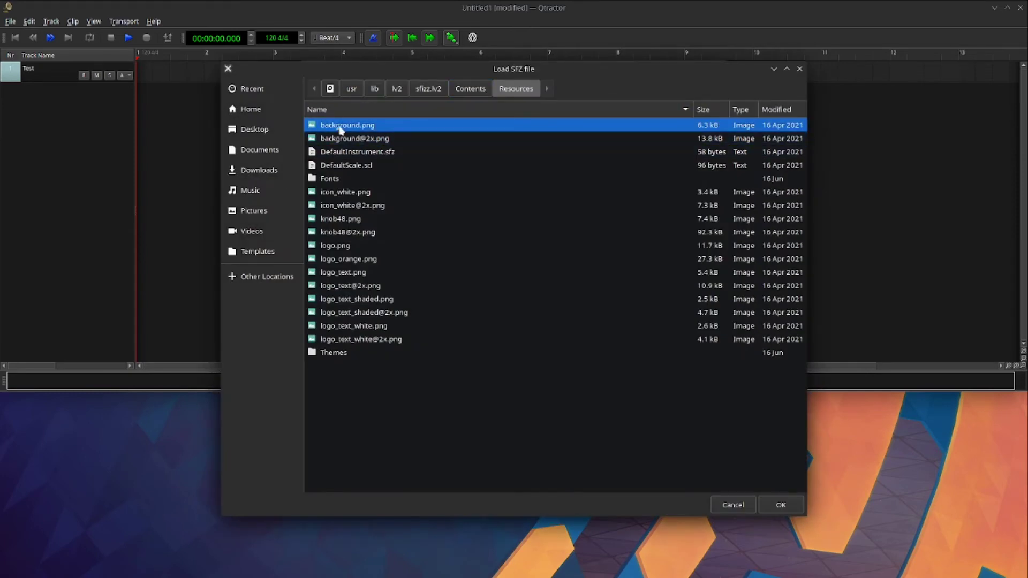
click(254, 129)
click(250, 112)
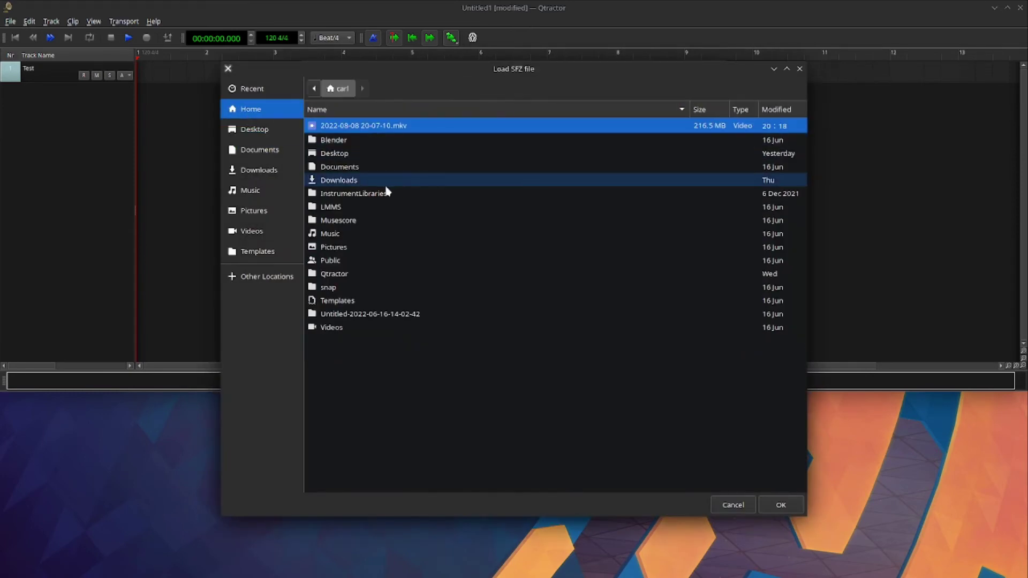
double_click(388, 192)
double_click(330, 139)
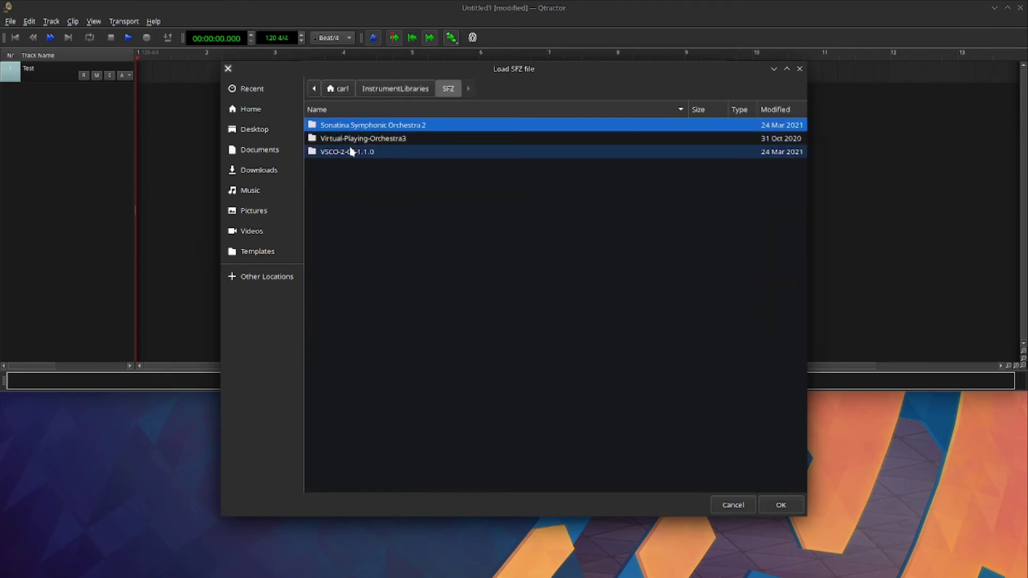
double_click(337, 152)
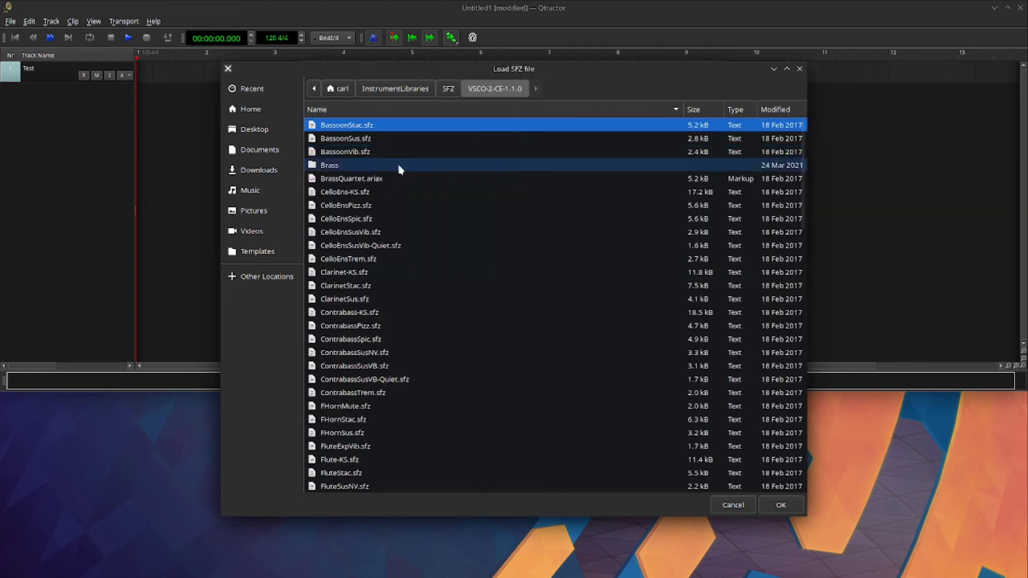
Load the UprightPiano instrument into sfizz and close the plugin window.
scroll(369, 392, down, 5)
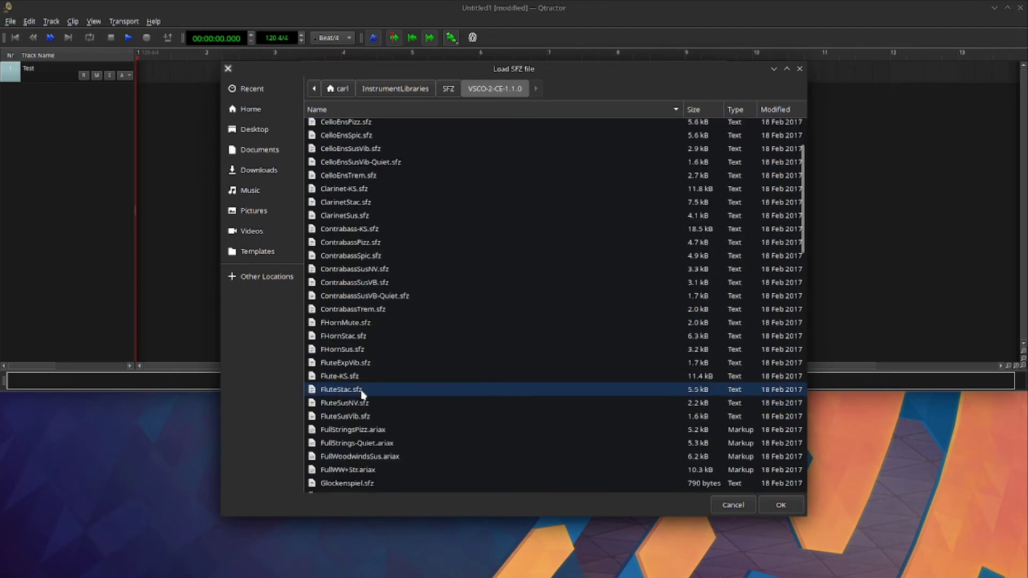
scroll(366, 359, down, 3)
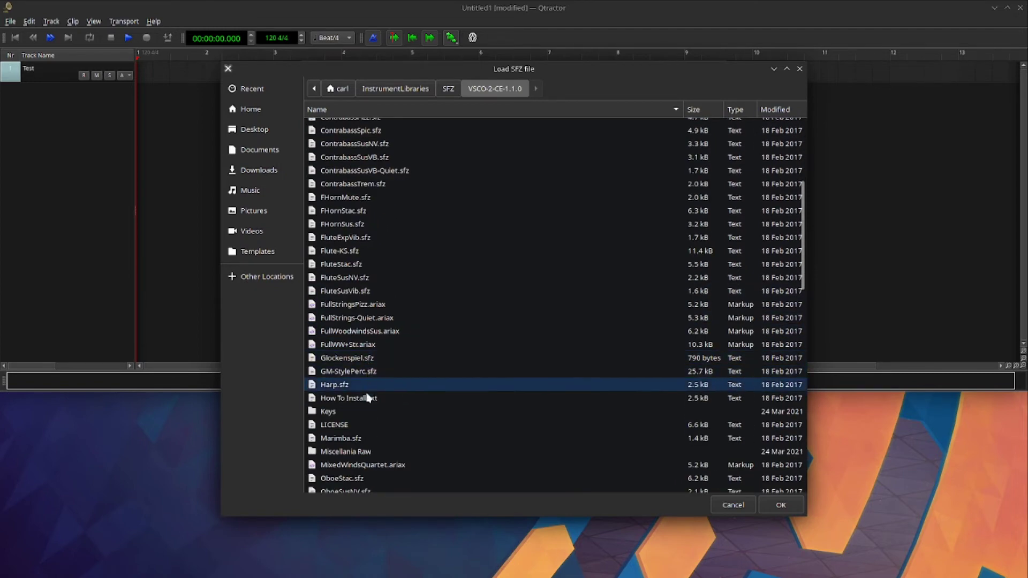
scroll(366, 414, down, 3)
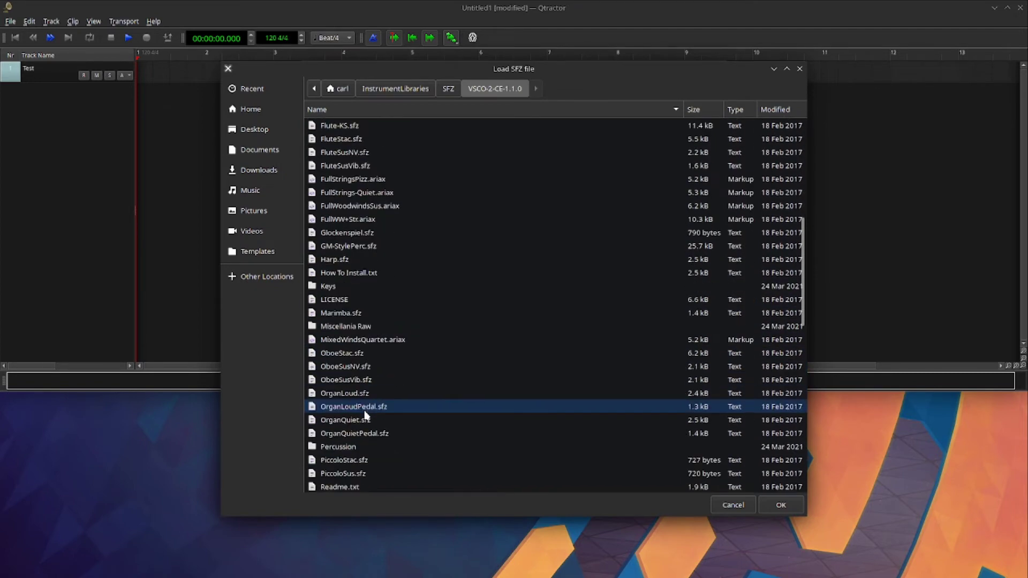
scroll(366, 416, down, 14)
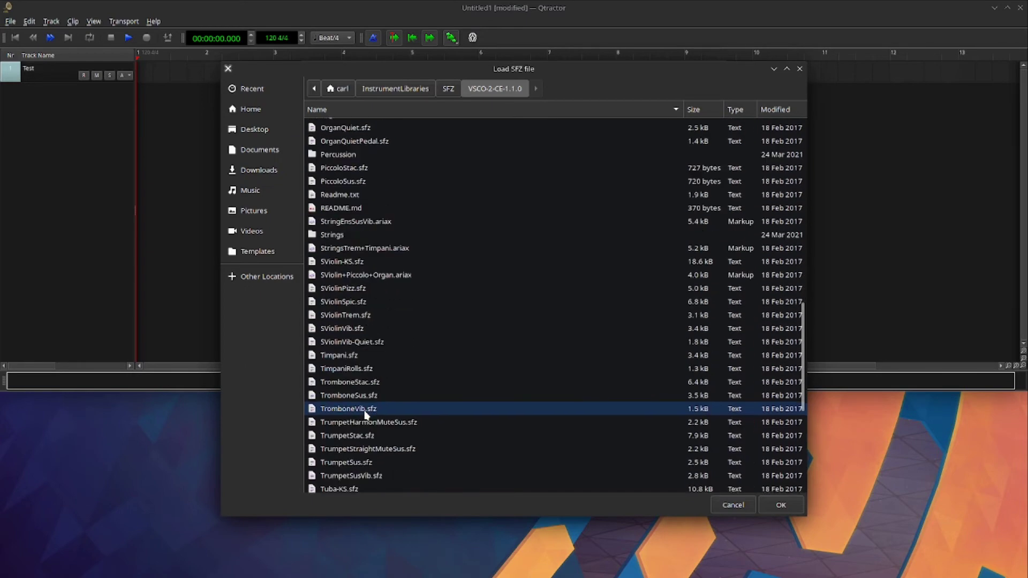
scroll(366, 416, down, 2)
double_click(366, 416)
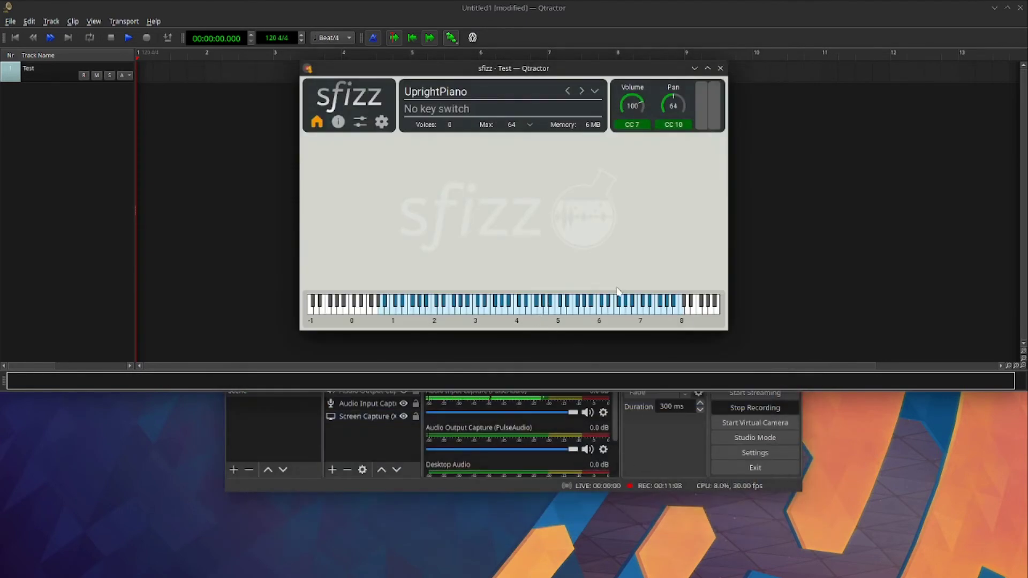
click(720, 68)
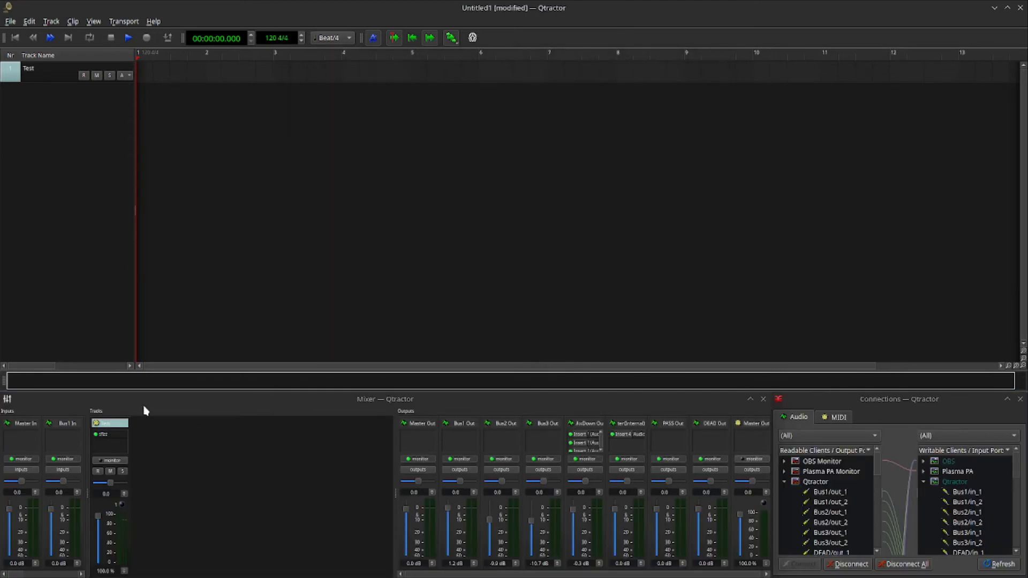
Route the Test track's plugin audio output to Bus1 and lower the Master Out fader to -70.0 dB.
right_click(114, 447)
mouse_move(129, 443)
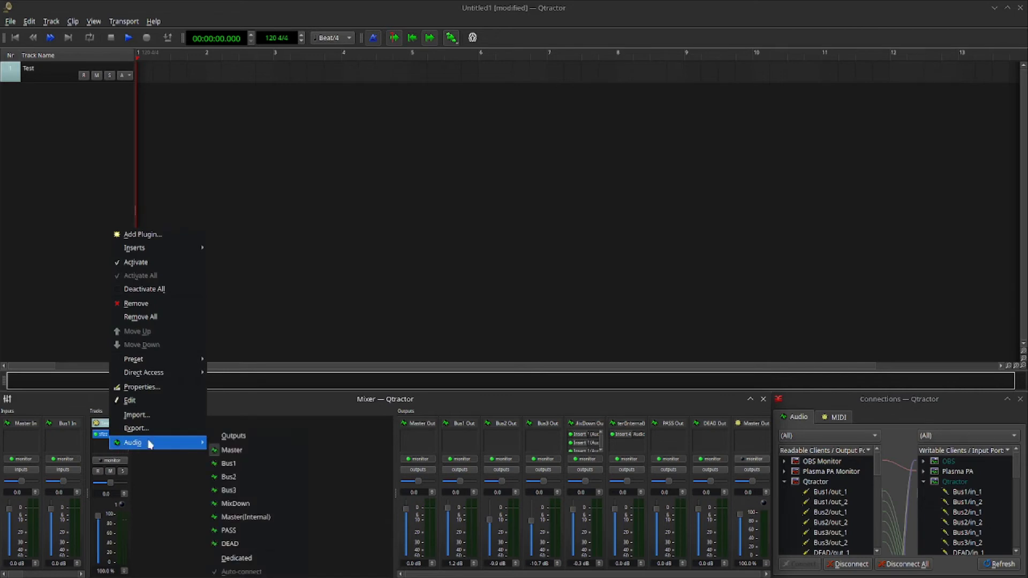
click(239, 465)
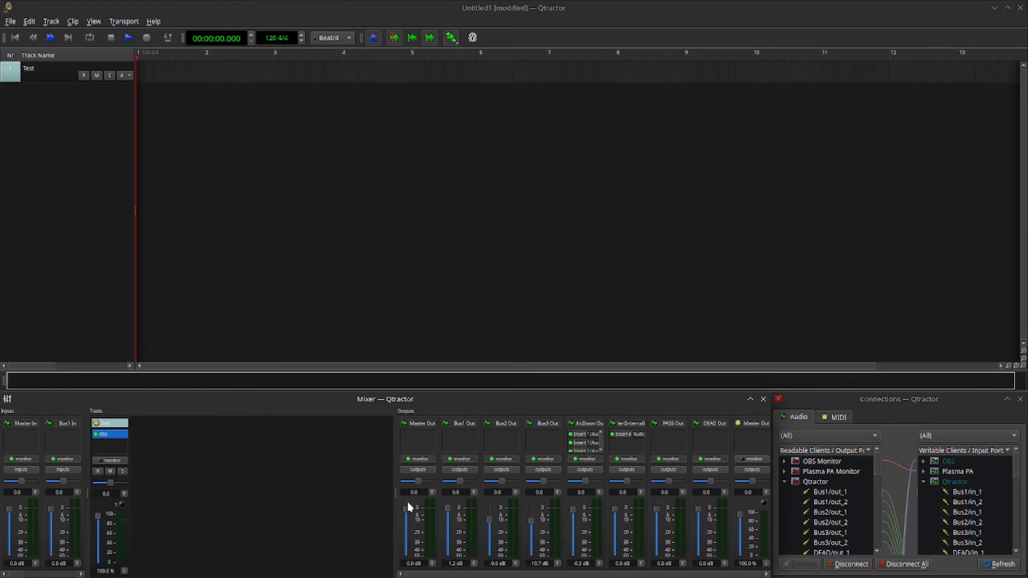
mouse_move(407, 515)
drag(407, 515, 414, 576)
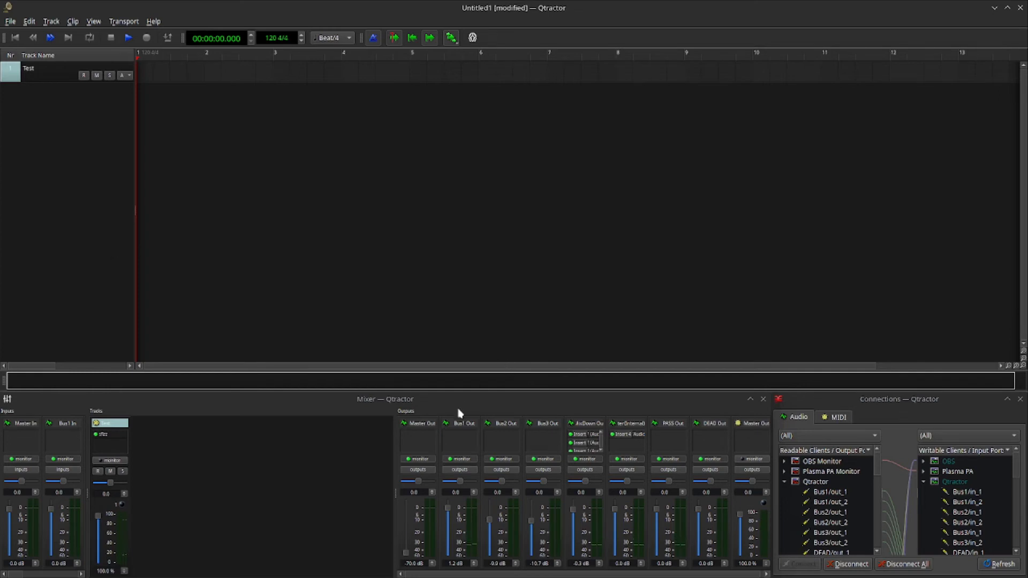
Search the LV2 plugins for "tap" and add TAP Reverberator to the Bus1 Out strip.
right_click(468, 446)
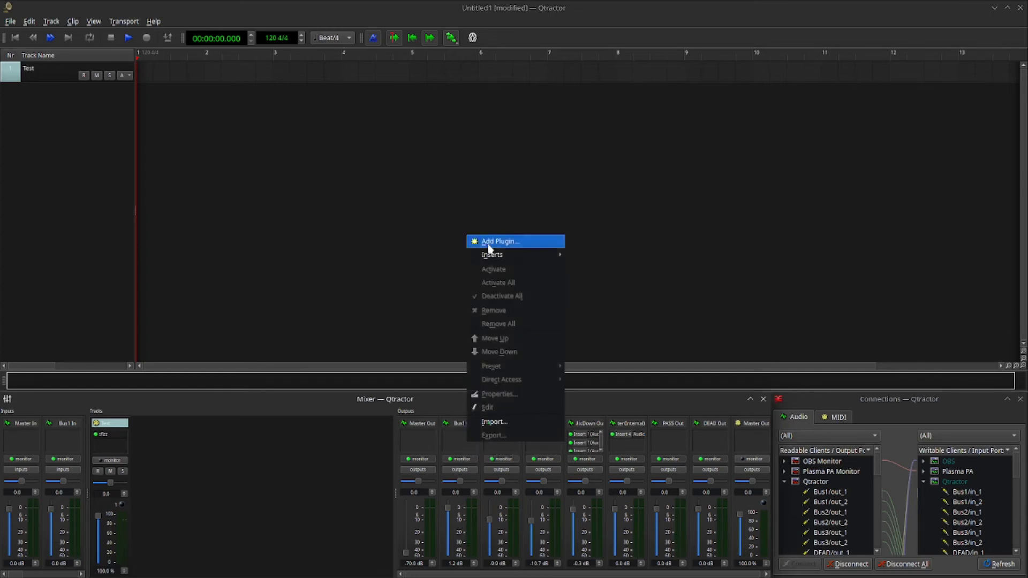
mouse_move(490, 259)
click(500, 241)
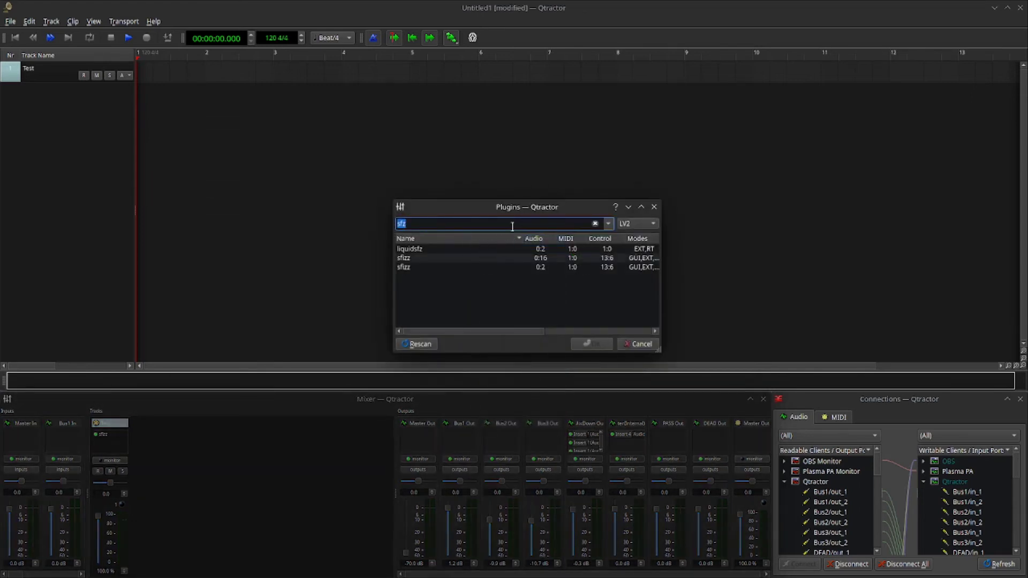
text(tap)
key(End)
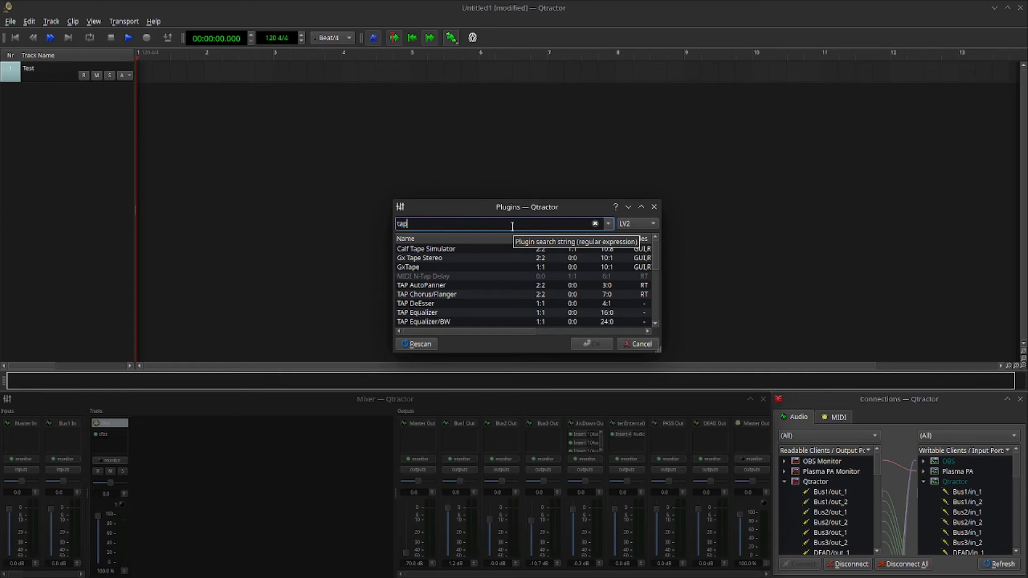
scroll(464, 300, down, 2)
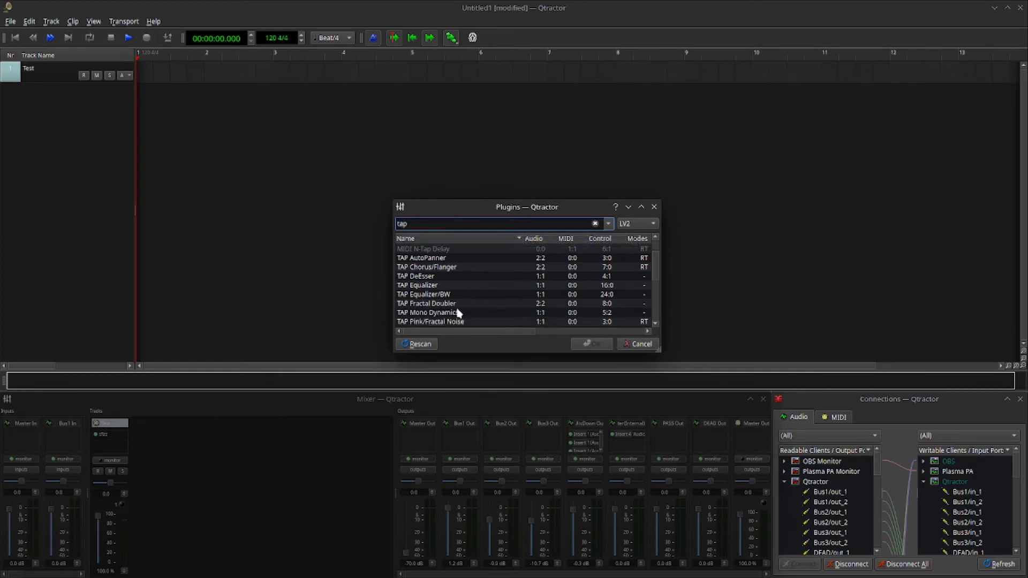
double_click(448, 321)
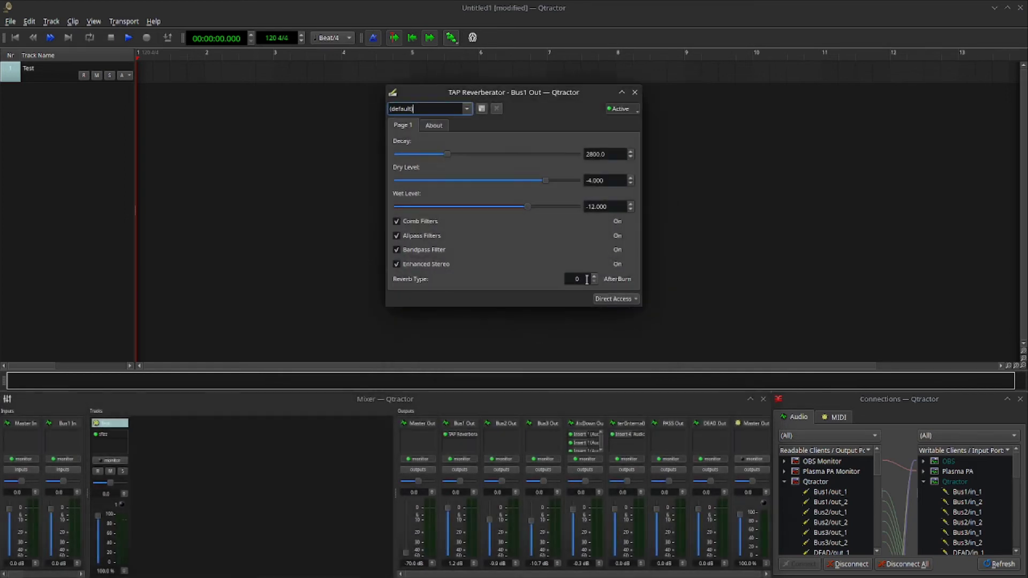
Raise the Reverb Type number of the TAP Reverberator on Bus1 Out and close its settings window.
click(581, 279)
scroll(582, 279, up, 6)
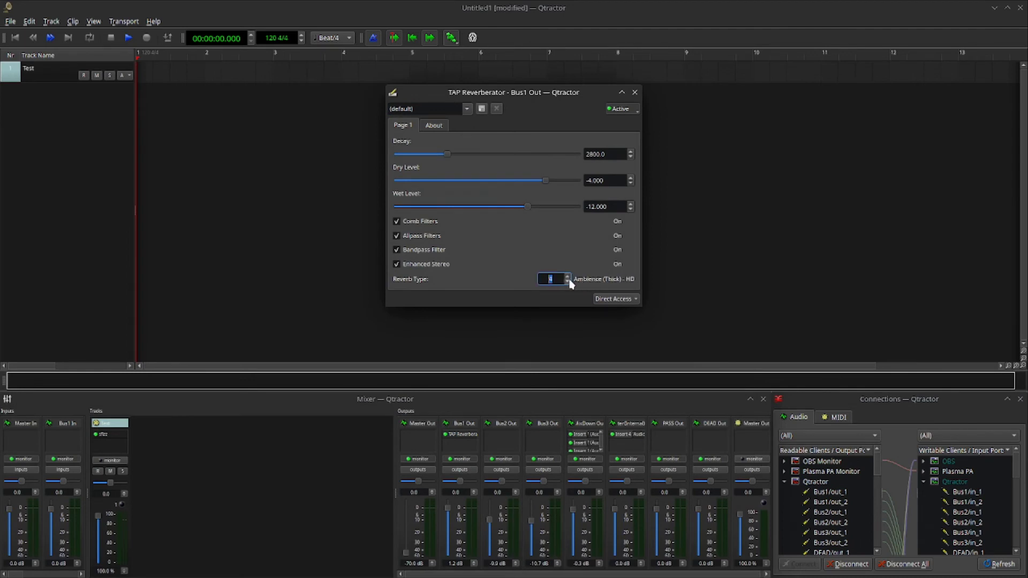
scroll(568, 279, up, 4)
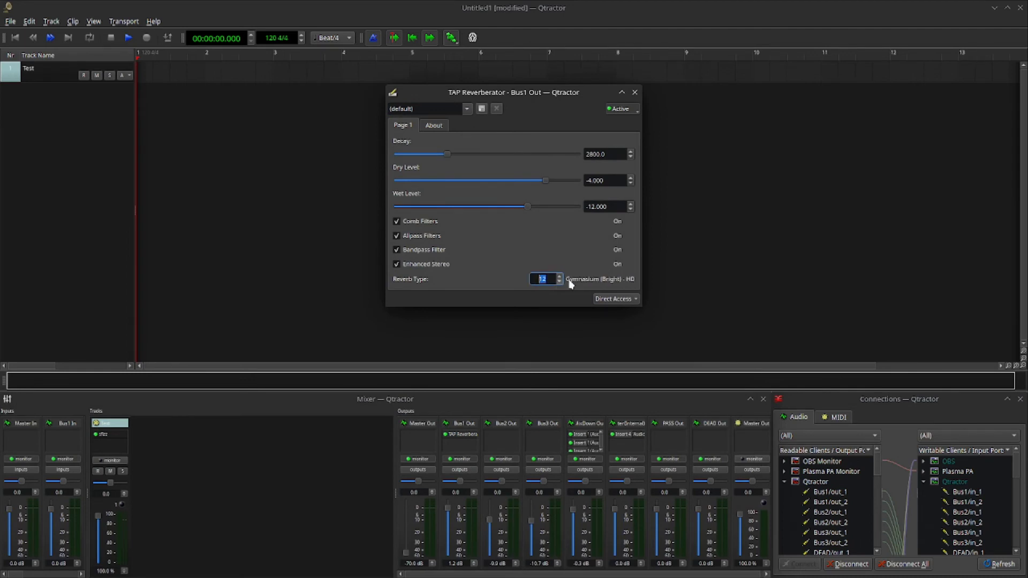
scroll(571, 283, up, 1)
click(634, 93)
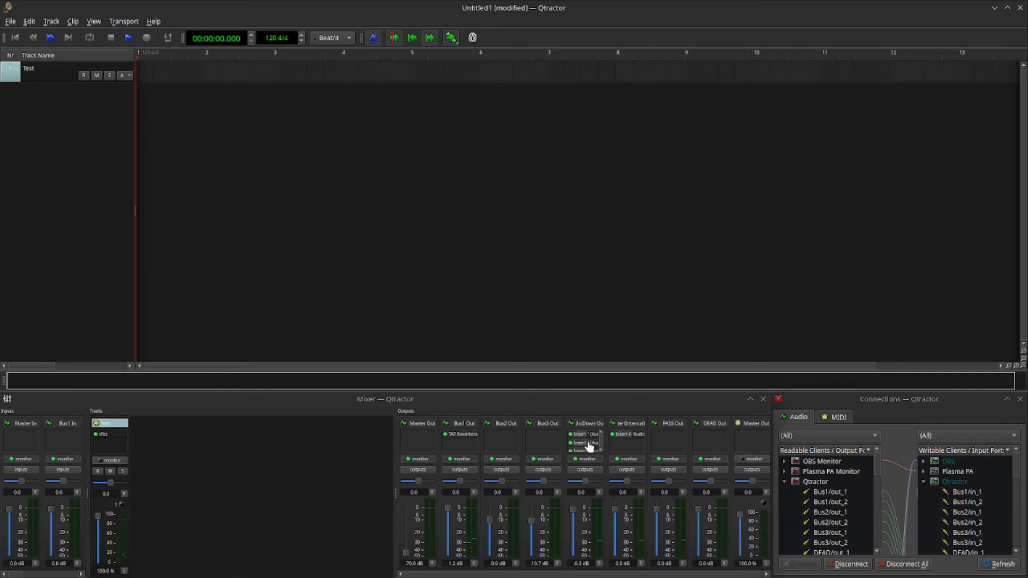
Search the LV2 plugins for "reverb", add Calf Reverb to the MixDown Out strip and close its window.
scroll(589, 444, down, 1)
right_click(586, 452)
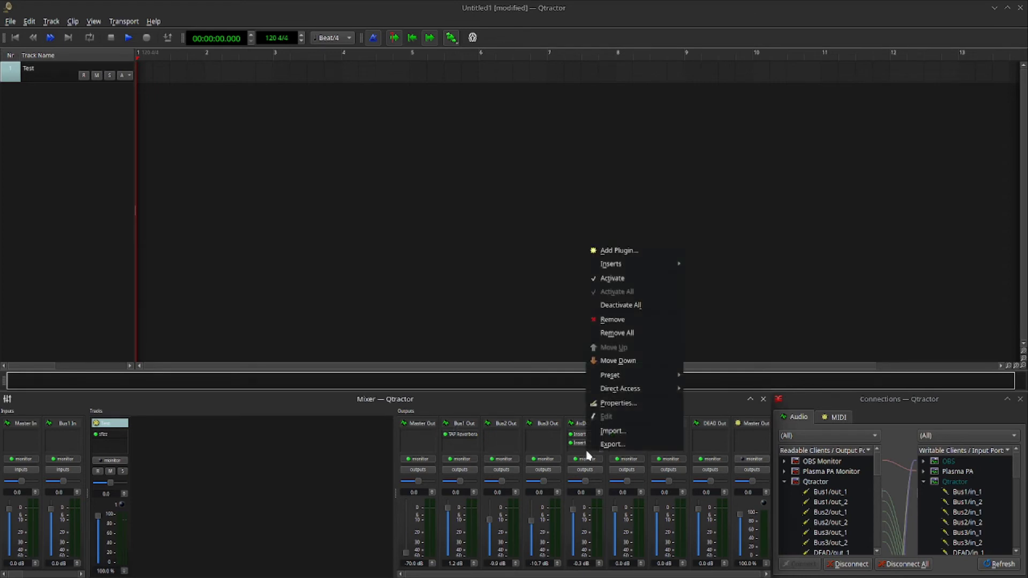
click(657, 251)
text(reverb)
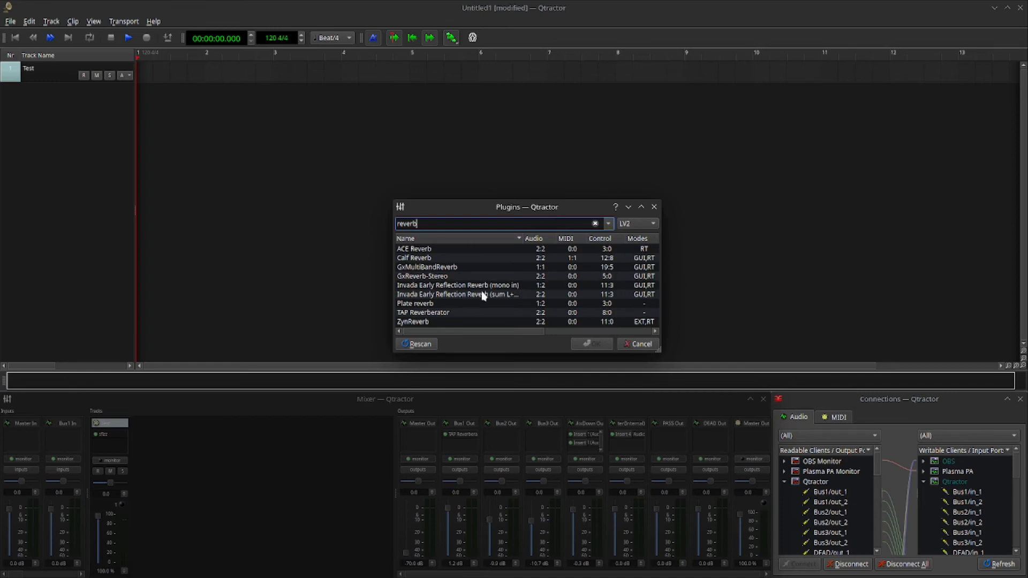
double_click(432, 258)
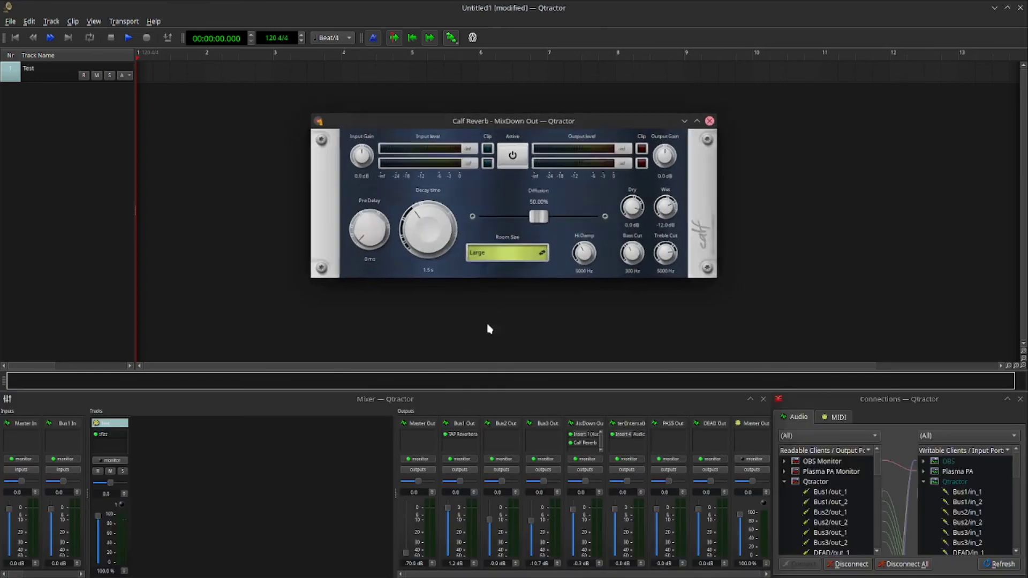
click(489, 329)
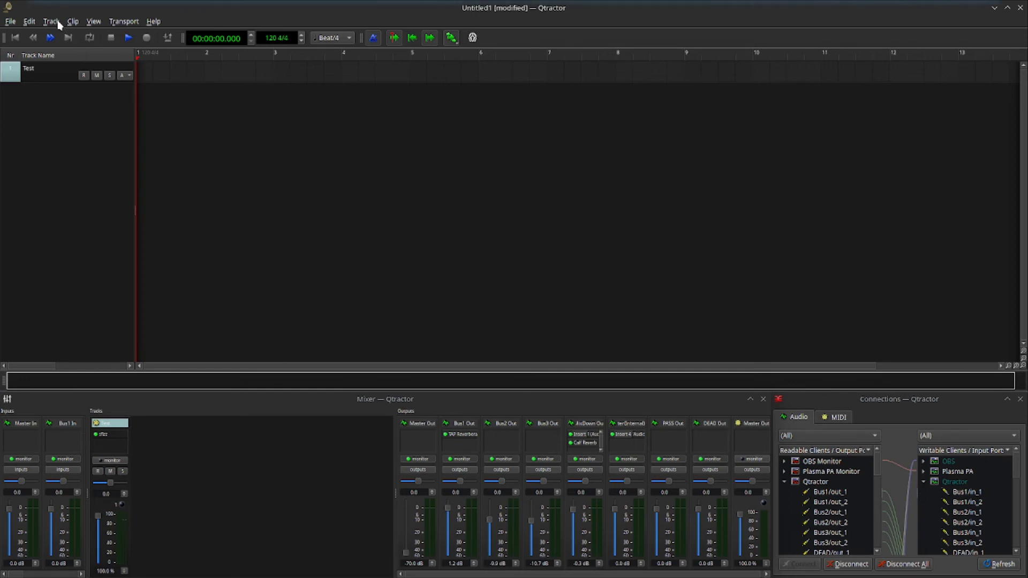
Arm the Test track and the transport for recording, saving the session as "test" in a newly created directory.
click(84, 75)
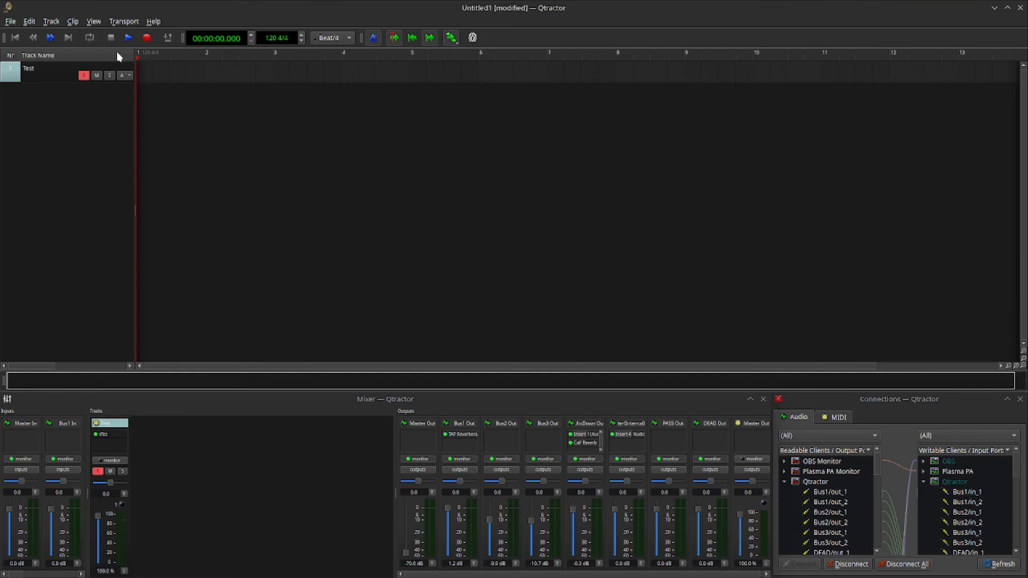
click(147, 38)
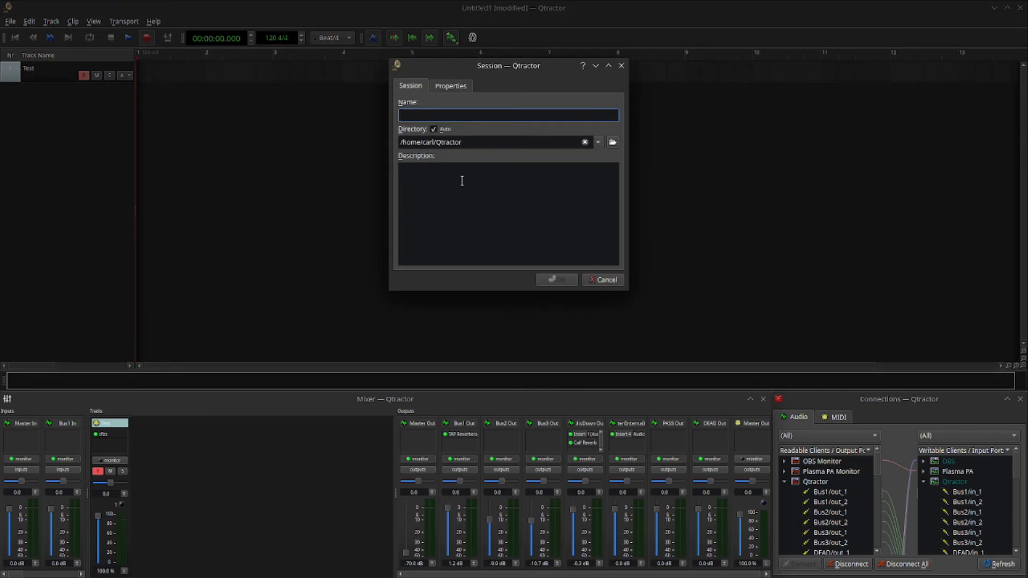
text(test)
click(559, 280)
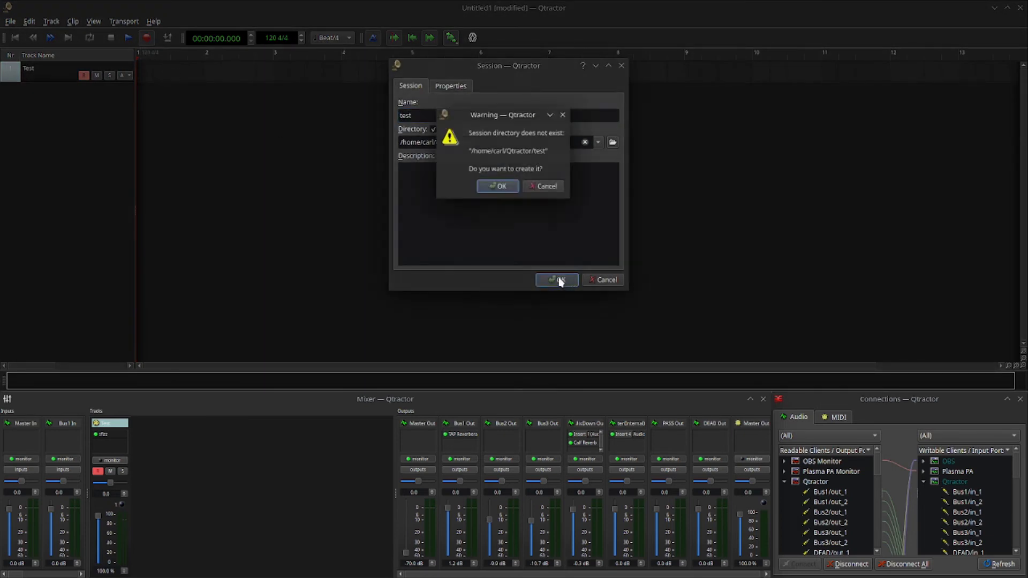
click(502, 187)
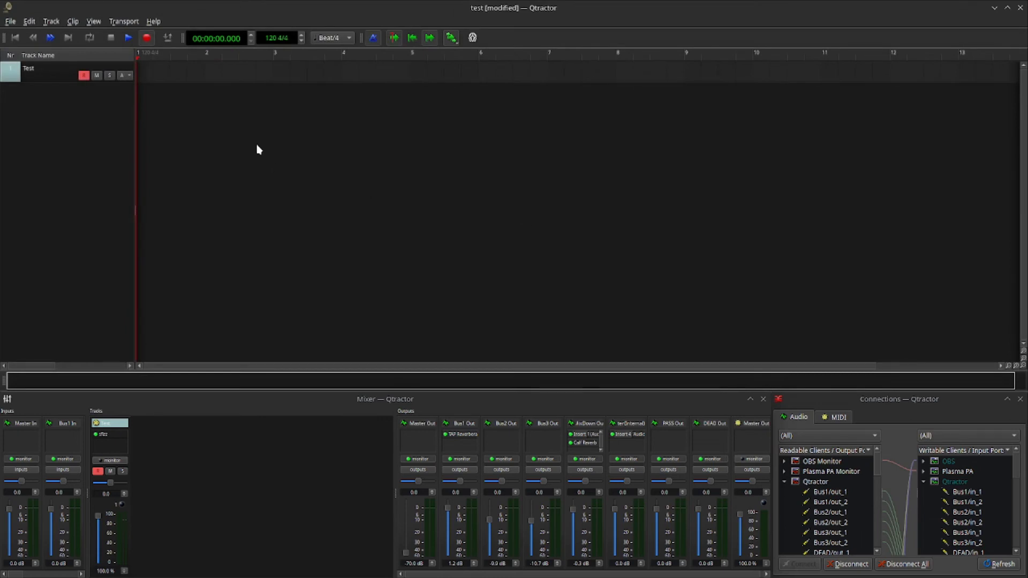
Record a short MIDI clip on the Test track from the start, stop, and return the playhead to the beginning.
click(130, 38)
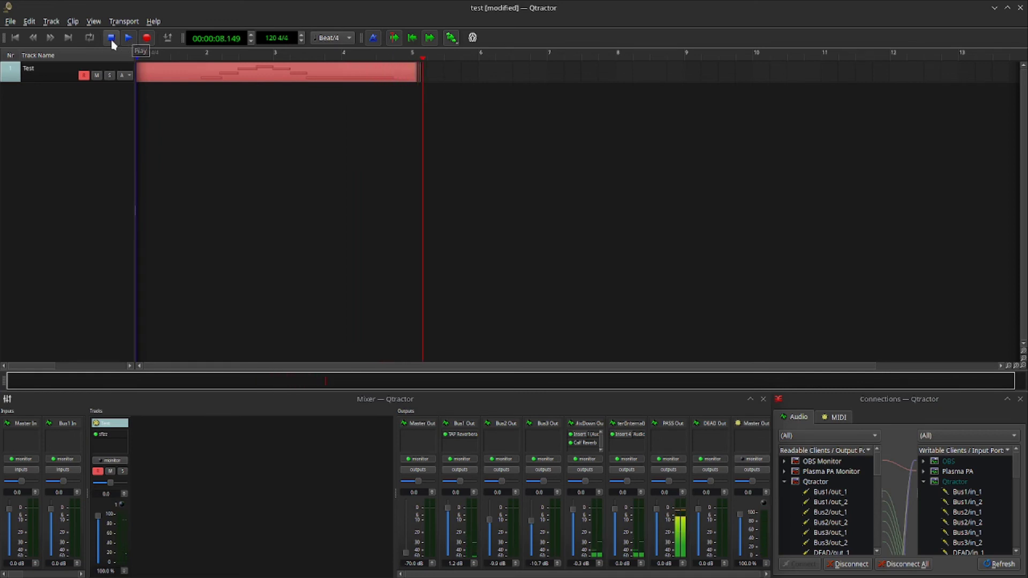
click(110, 38)
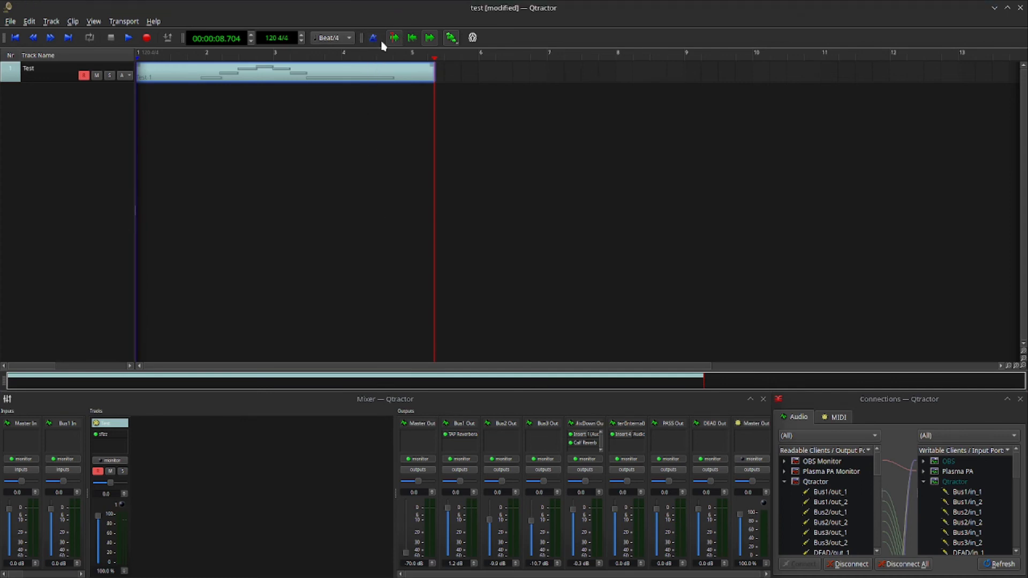
click(15, 38)
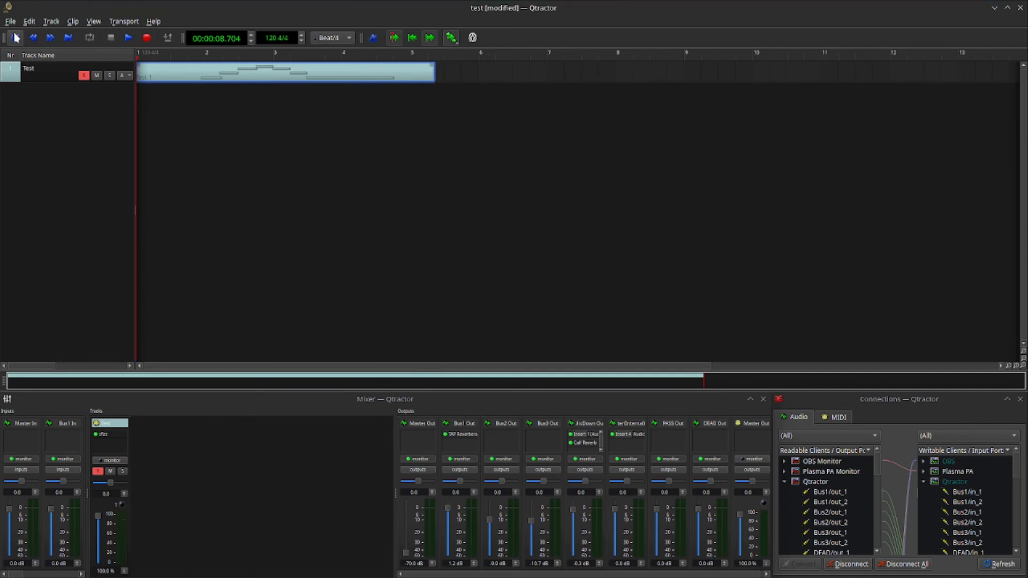
Add an audio track named "Rec" with PASS as its input bus and DEAD as its output bus.
click(52, 21)
click(58, 34)
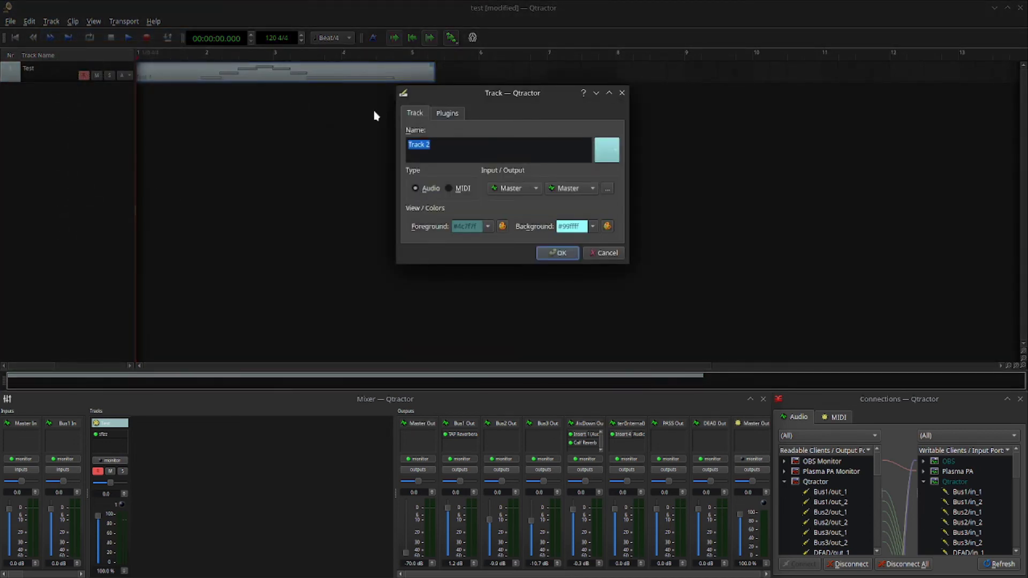
text(Rec)
click(513, 192)
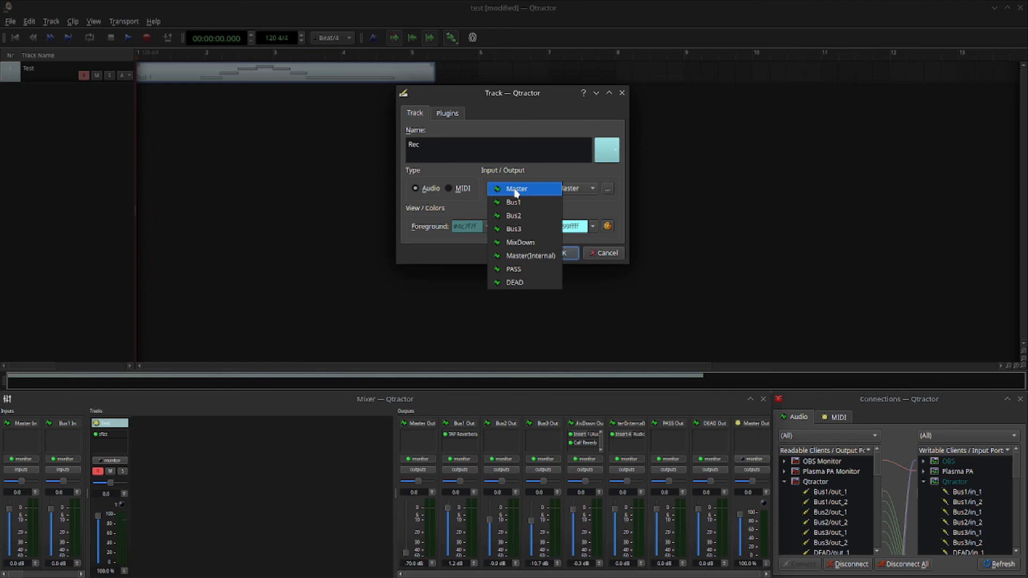
click(529, 272)
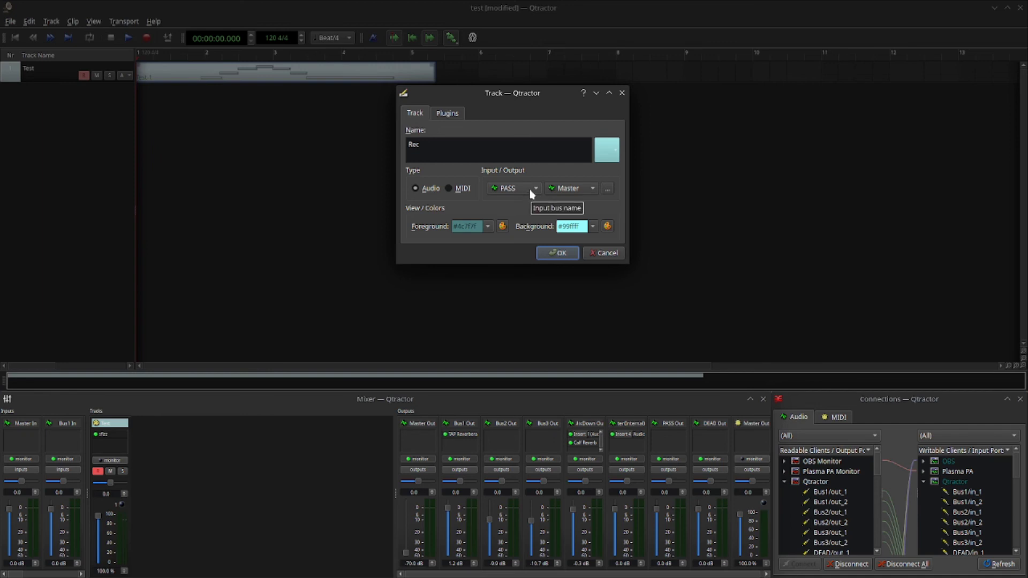
click(572, 189)
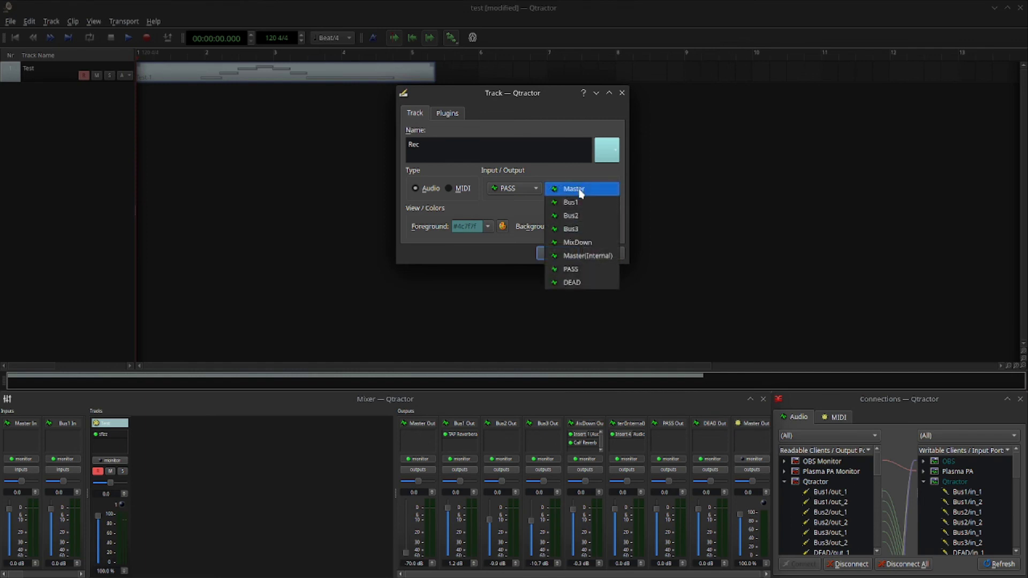
click(572, 282)
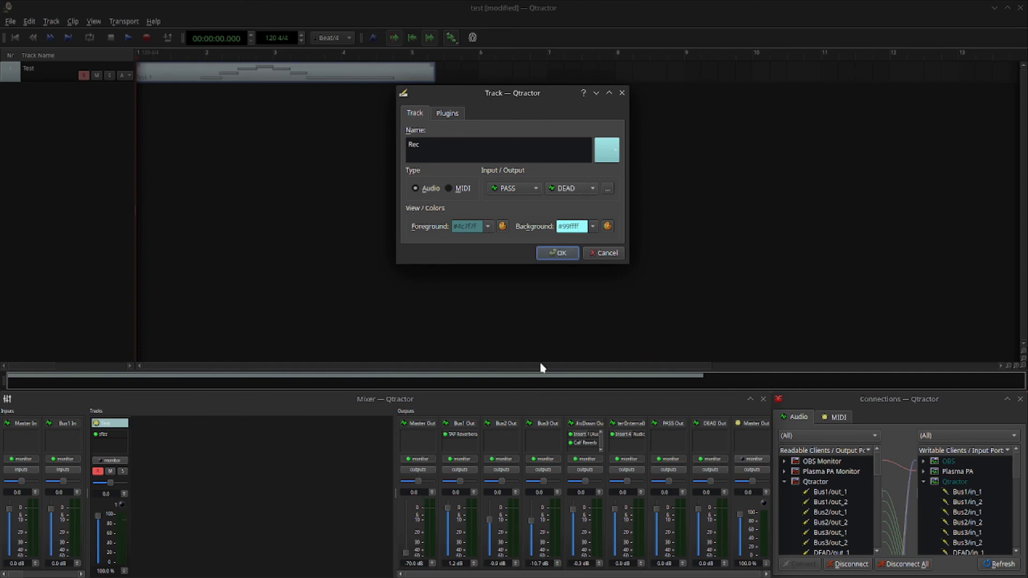
click(558, 253)
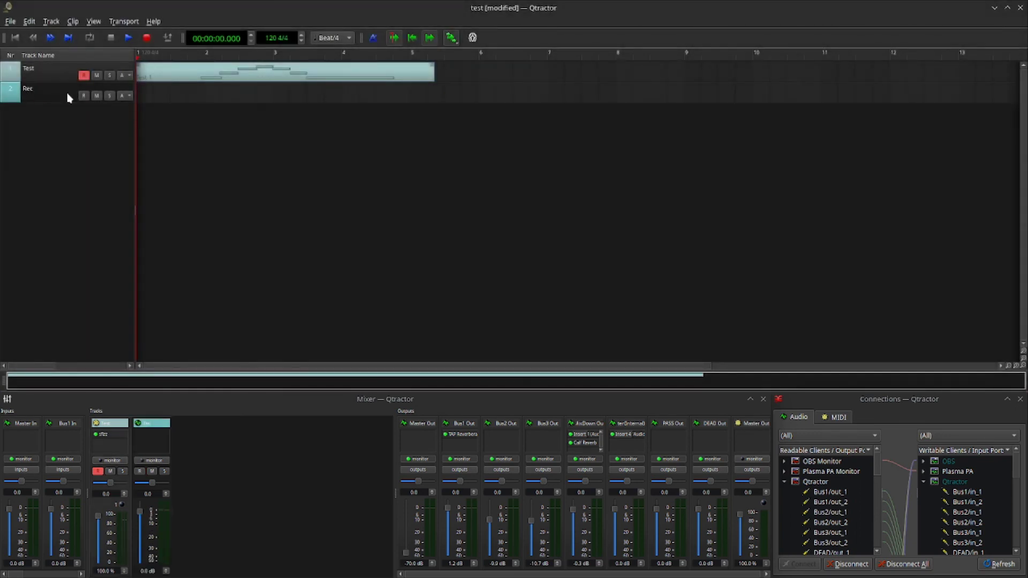
Arm Rec instead of Test and record the Test clip's playback onto the Rec track.
click(84, 96)
click(83, 75)
click(147, 38)
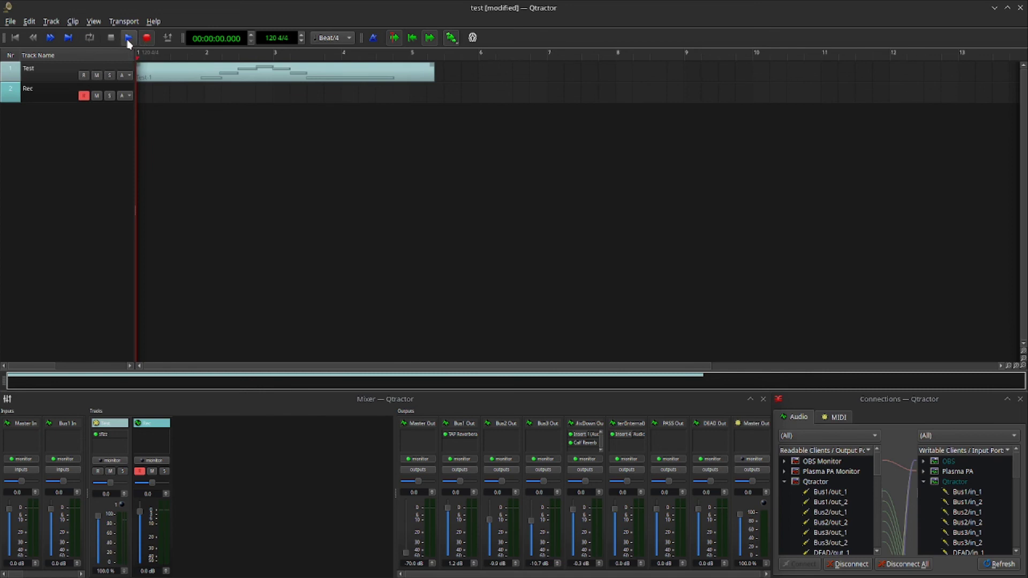
click(128, 38)
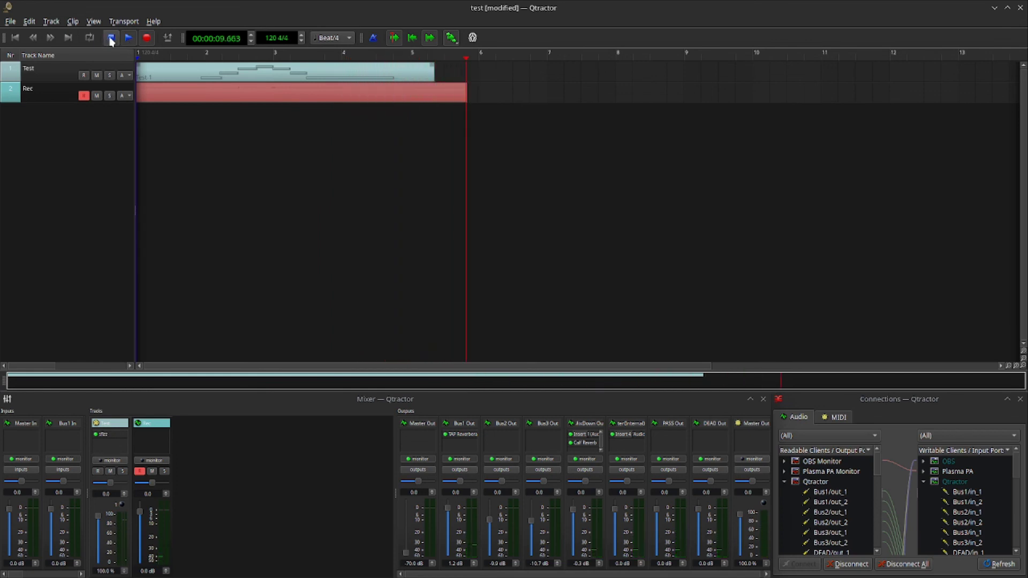
click(111, 38)
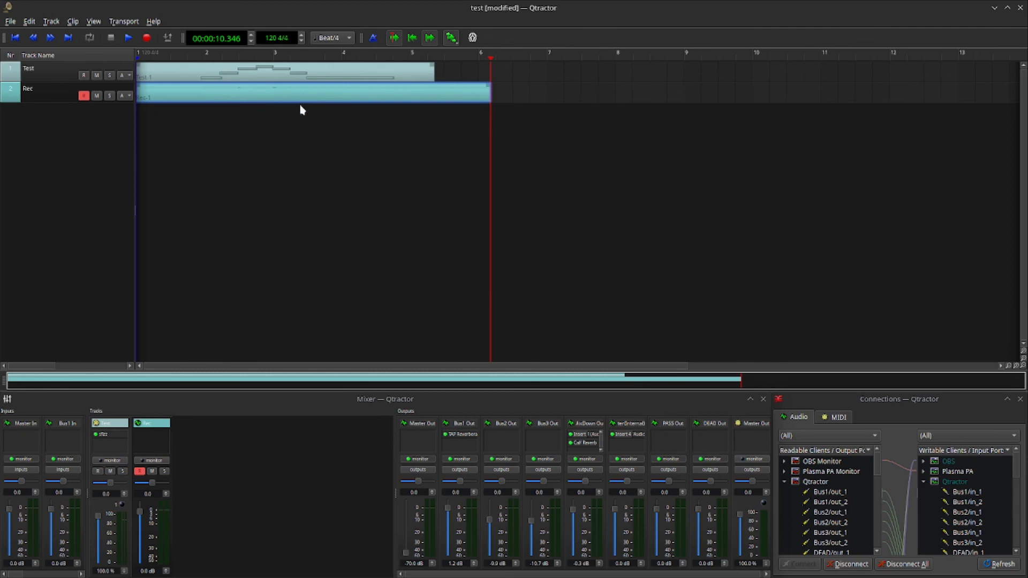
Solo the Rec track and disarm it for recording.
click(110, 97)
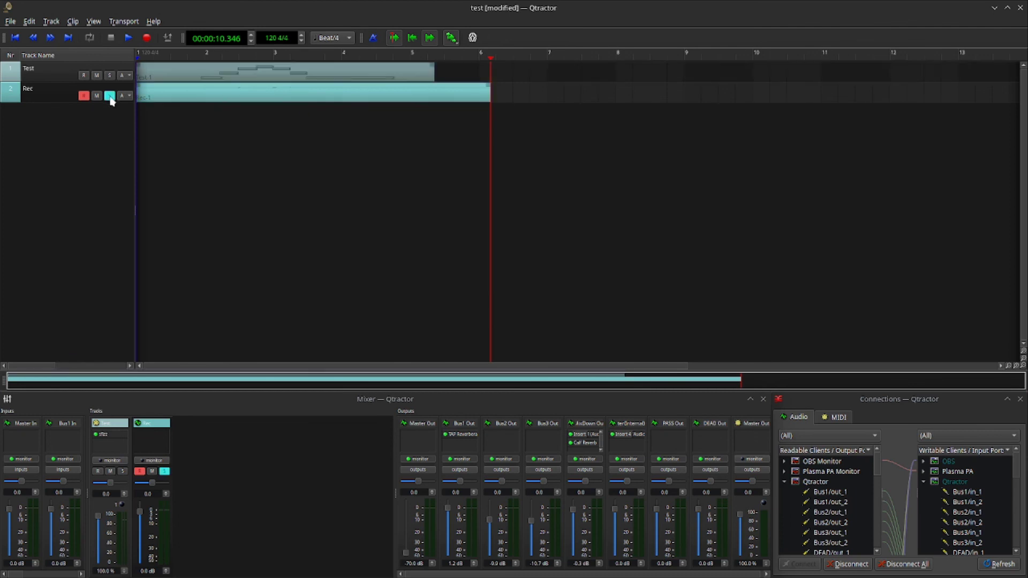
click(84, 97)
Change the Rec track's input bus to DEAD and its output bus to Master(Internal).
double_click(59, 98)
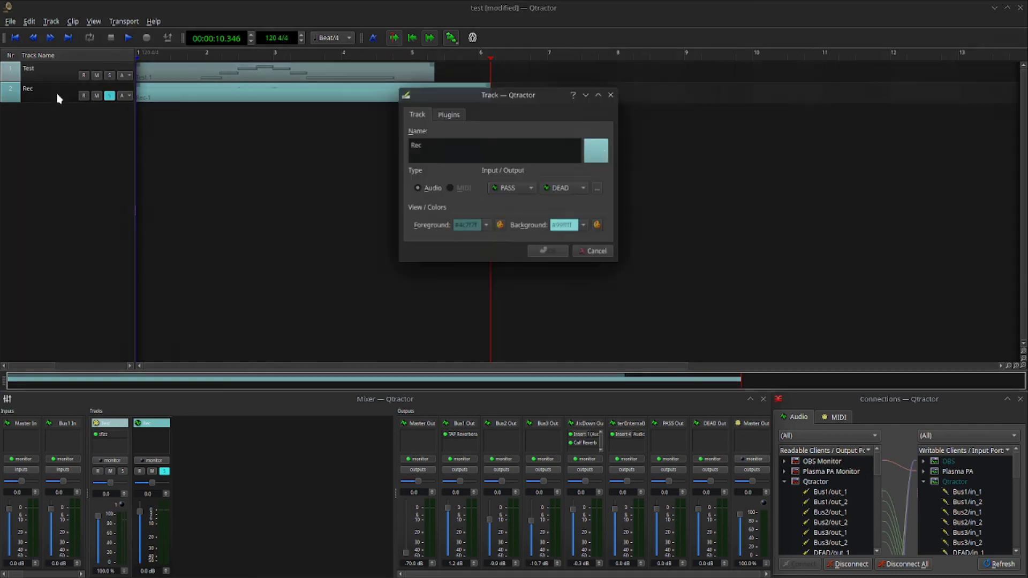
click(534, 190)
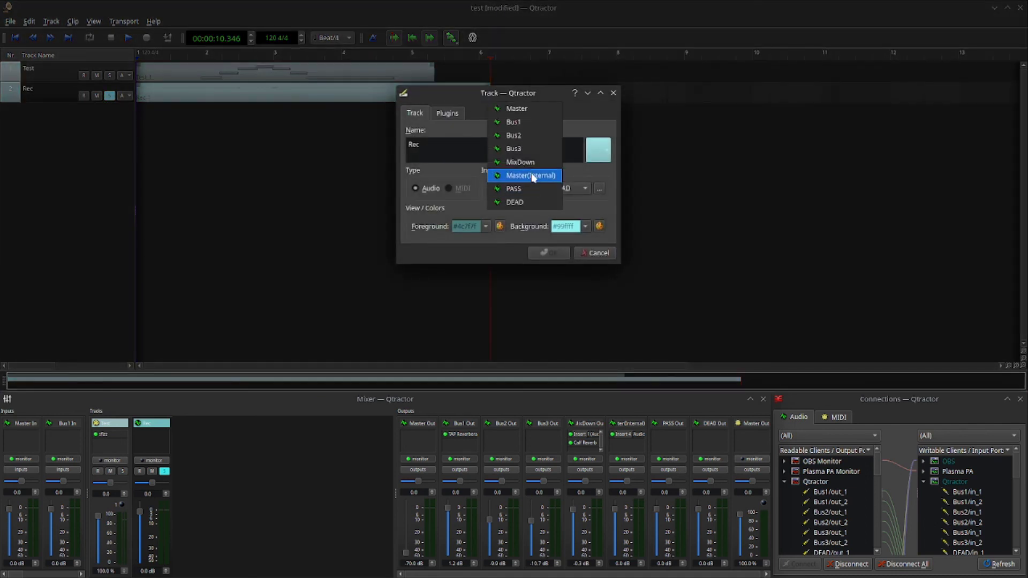
click(534, 173)
click(533, 191)
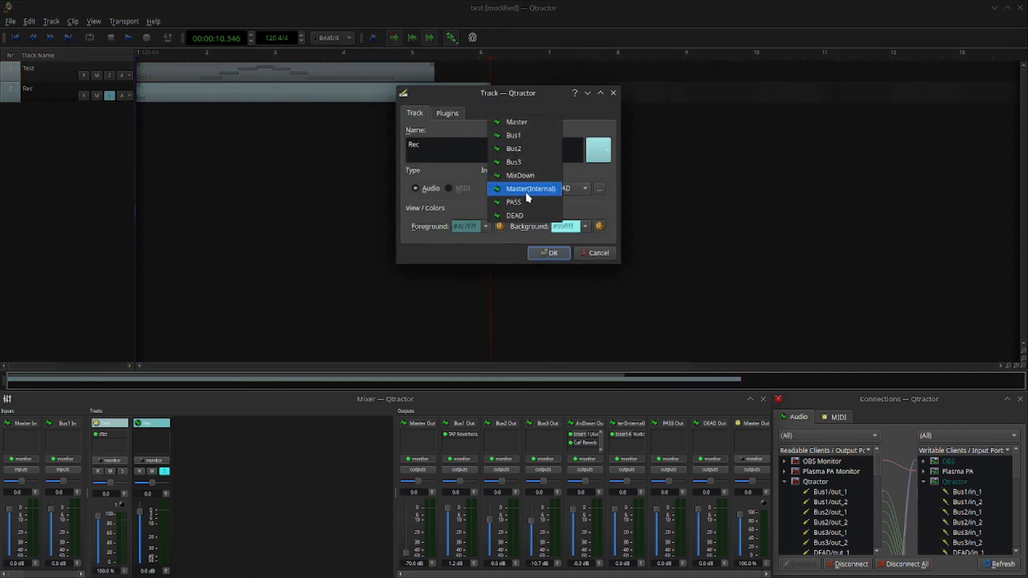
click(527, 216)
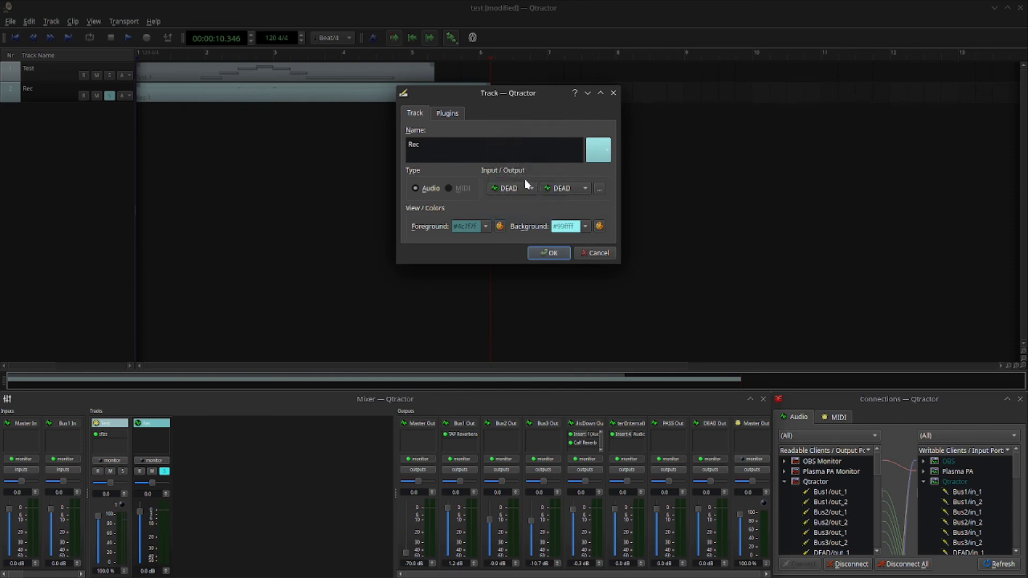
click(578, 191)
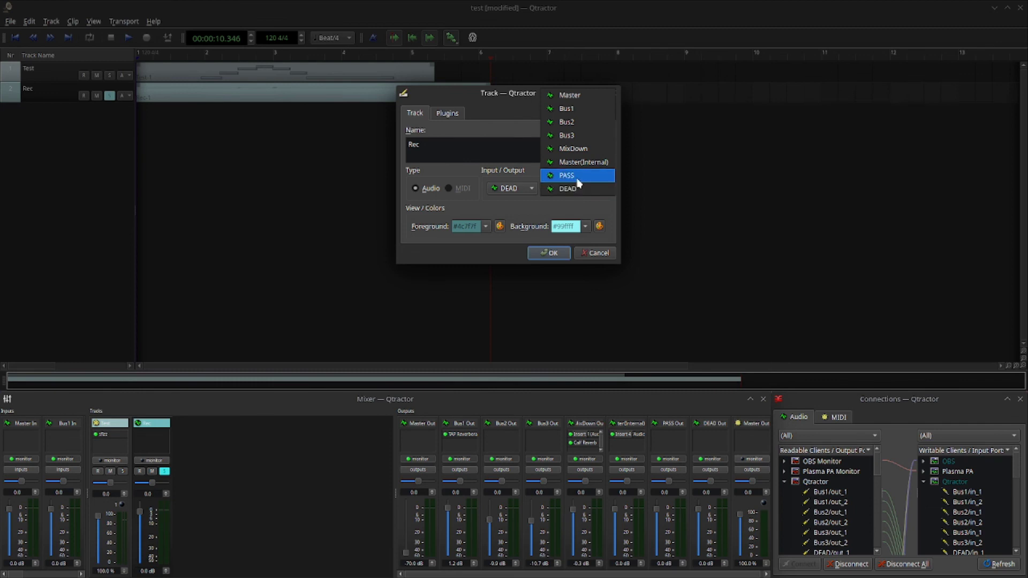
click(581, 162)
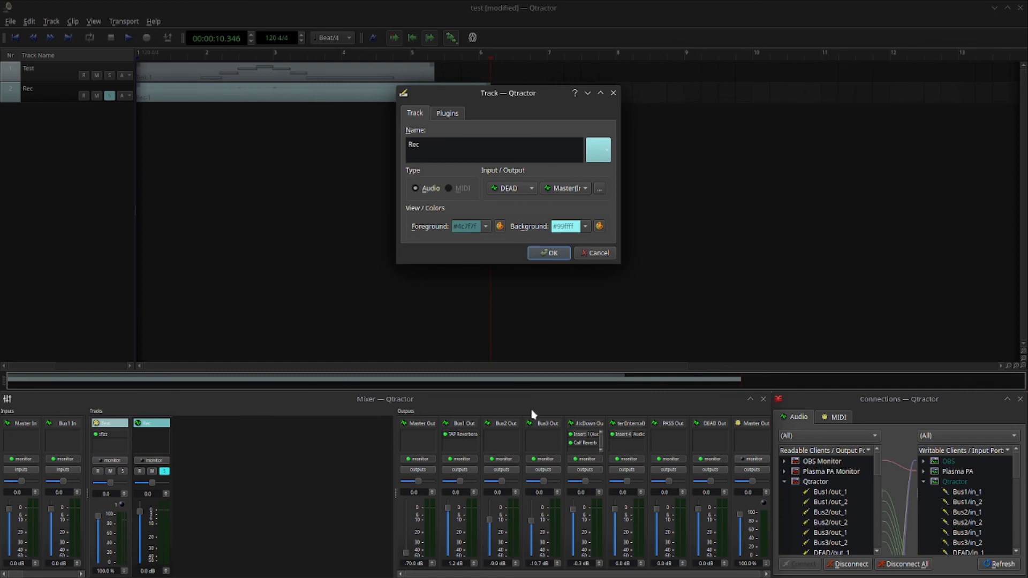
click(569, 190)
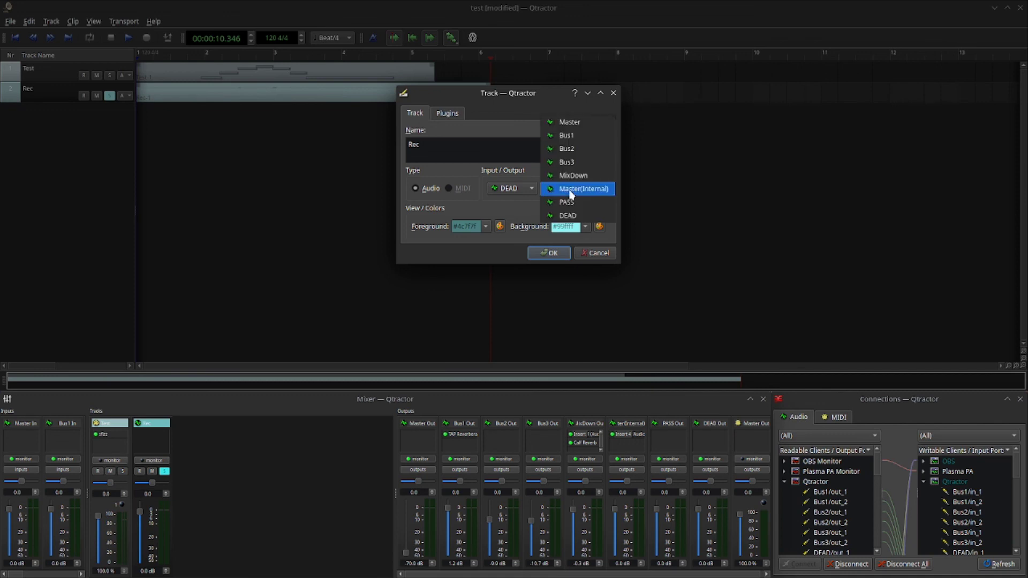
click(602, 189)
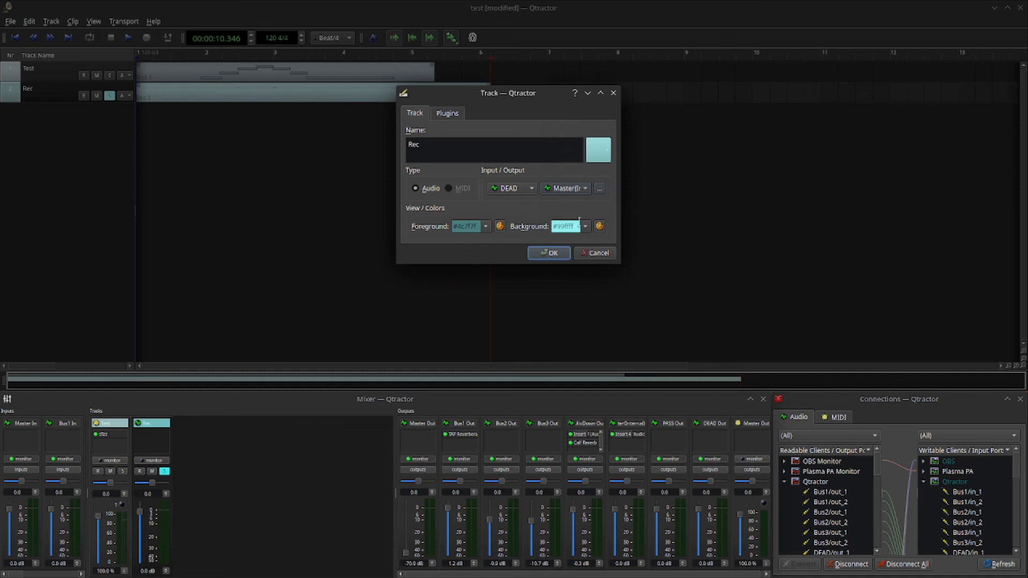
click(557, 258)
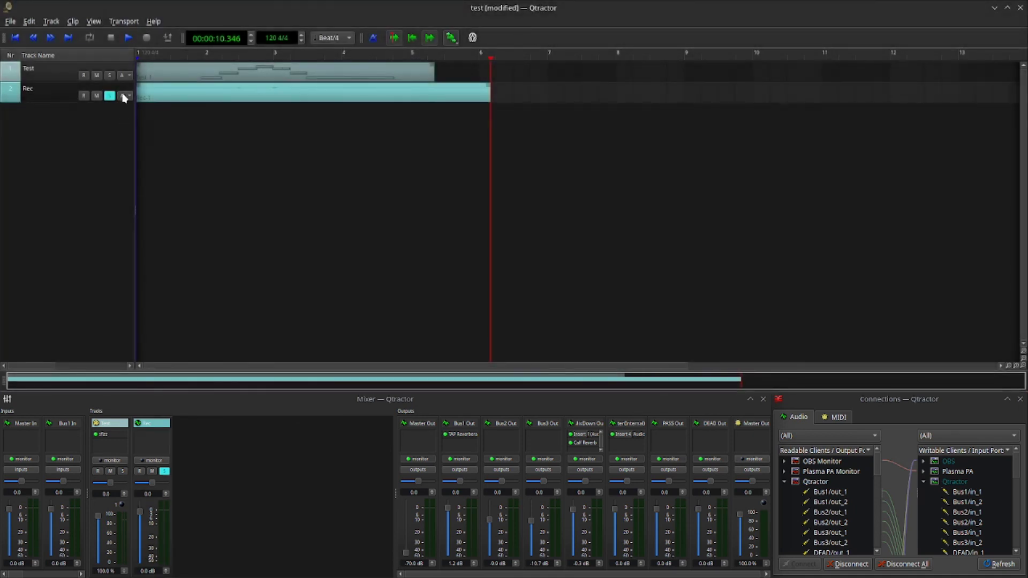
Mute the Test track and play the recorded Rec clip from the beginning, stopping near the end of the Test clip.
click(97, 75)
key(BackSpace)
key(BackSpace)
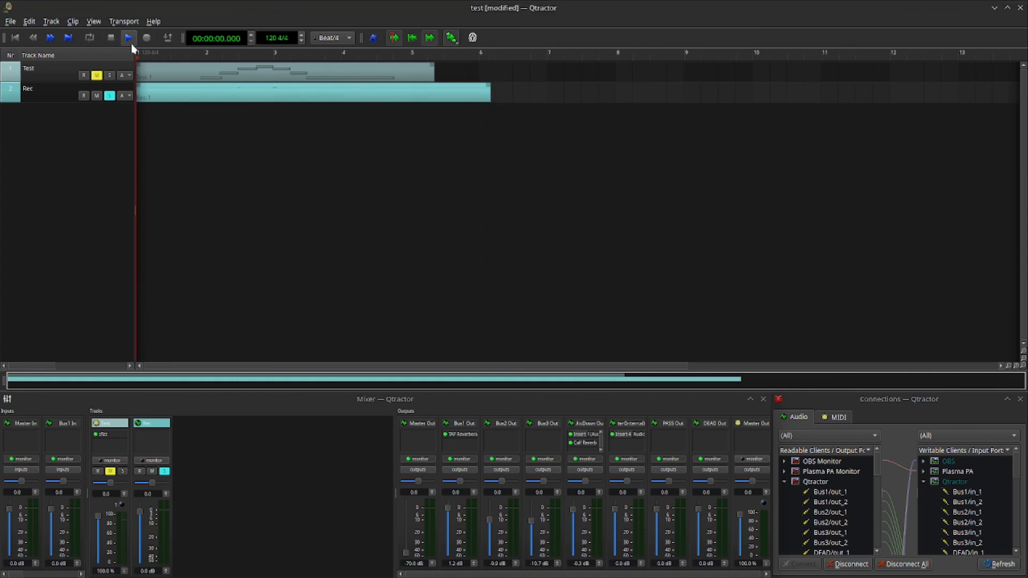
click(128, 37)
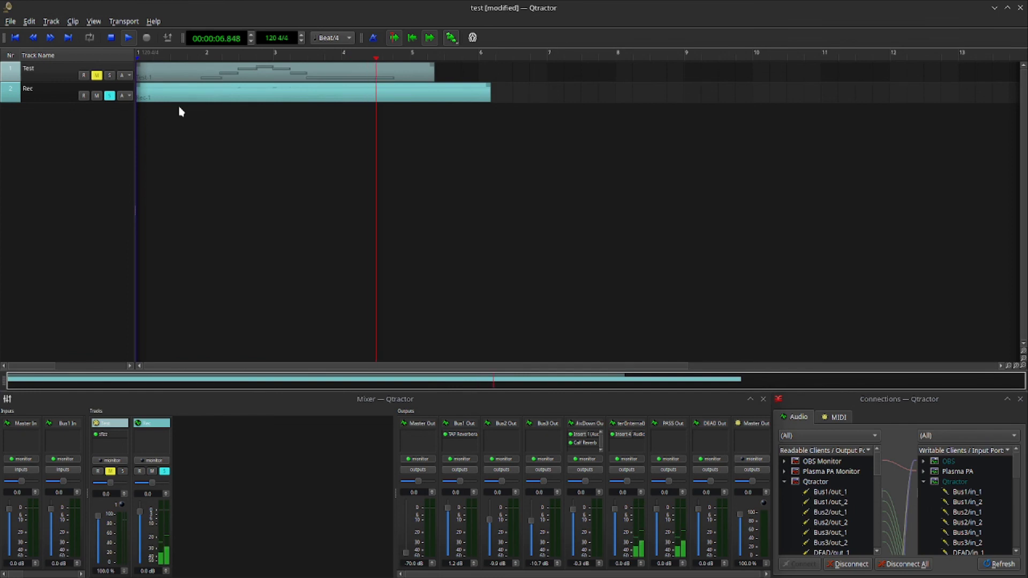
click(112, 38)
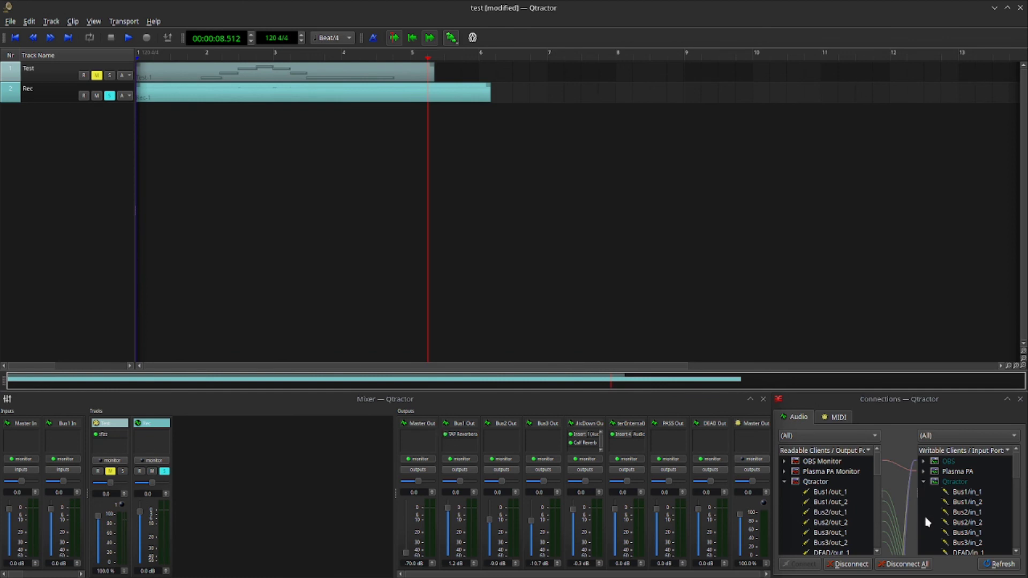
Collapse Qtractor's ports in the audio connections and examine an audio insert's gains and Direct Access options on MixDown Out.
click(785, 482)
click(924, 482)
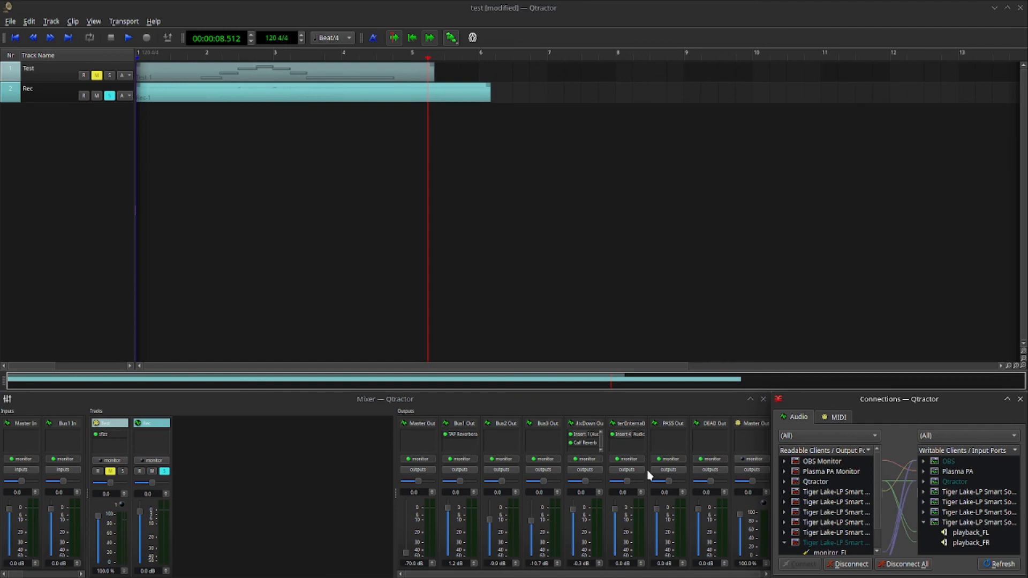
click(596, 441)
double_click(589, 439)
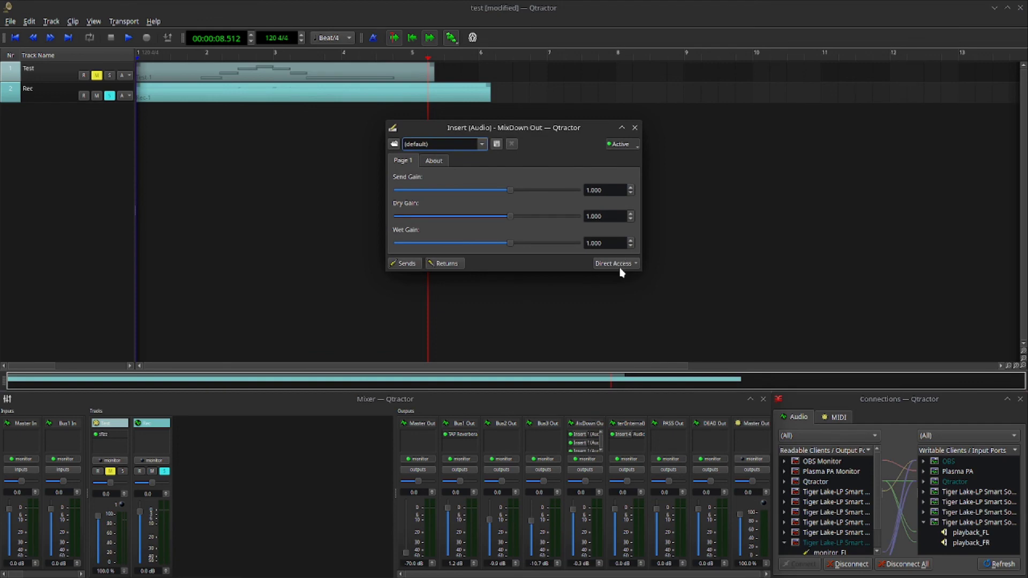
click(627, 268)
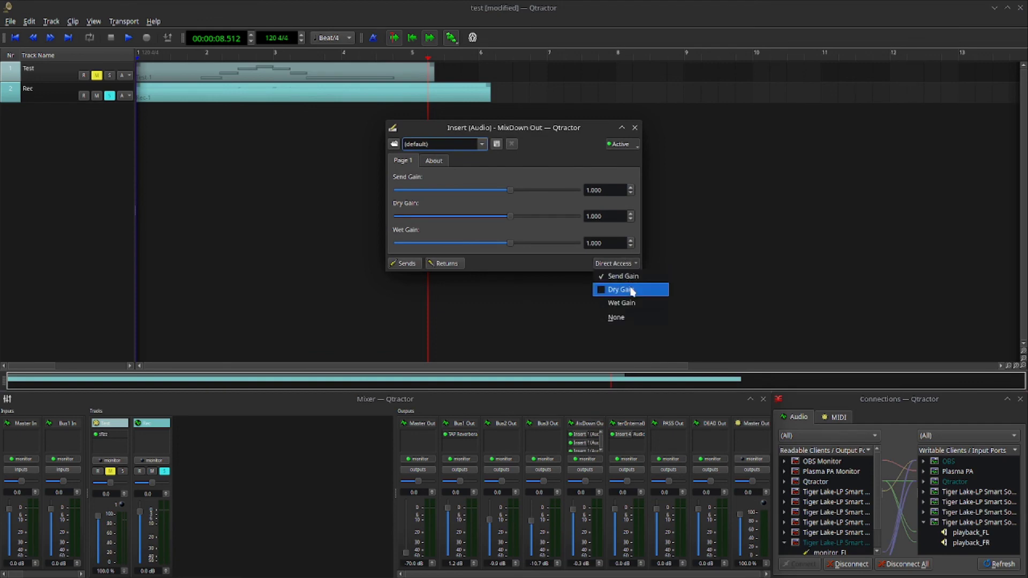
click(634, 129)
click(634, 130)
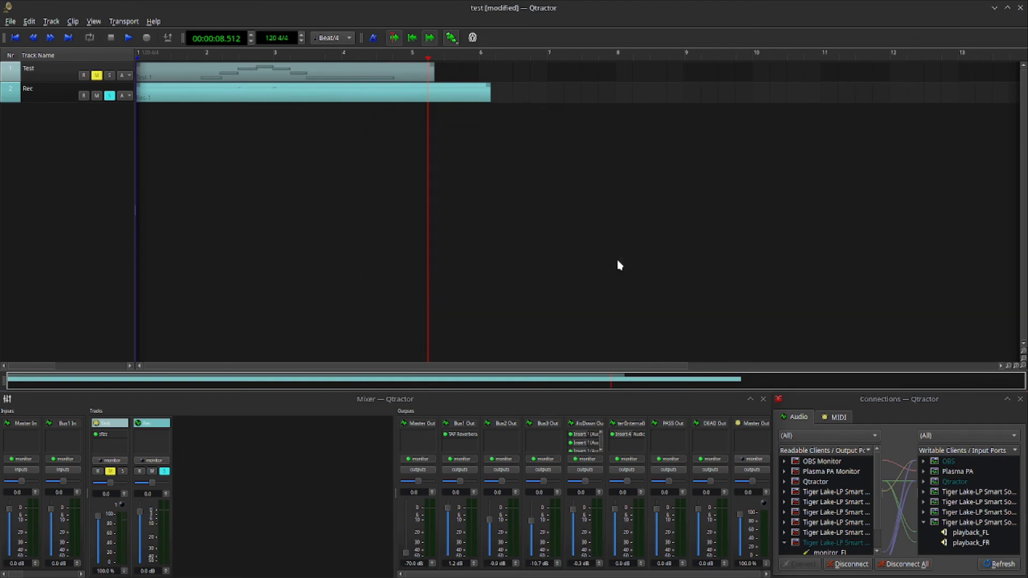